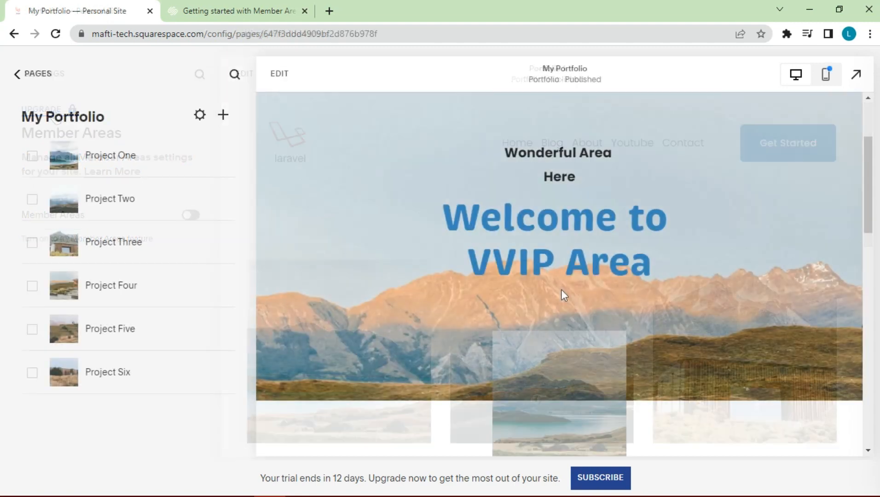
Step: Look through the My Portfolio page preview, from the VVIP Area welcome banner to the project gallery
scroll(561, 294, down, 10)
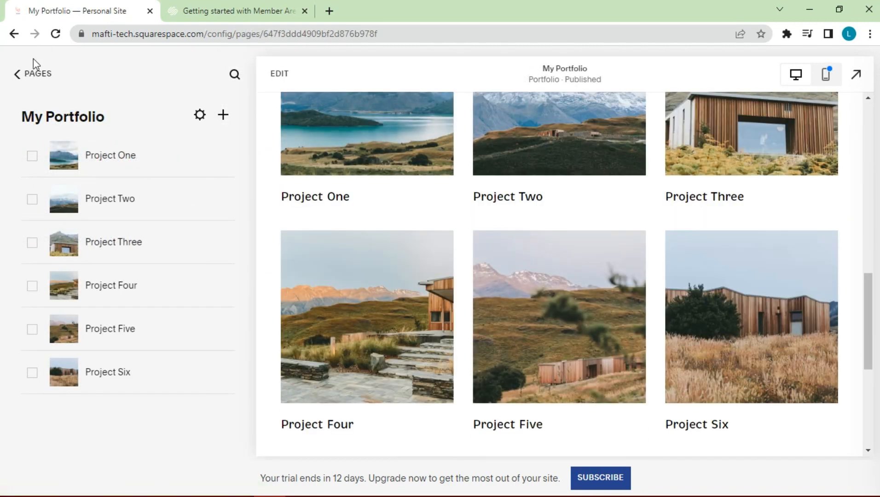
scroll(429, 181, up, 5)
scroll(430, 180, up, 4)
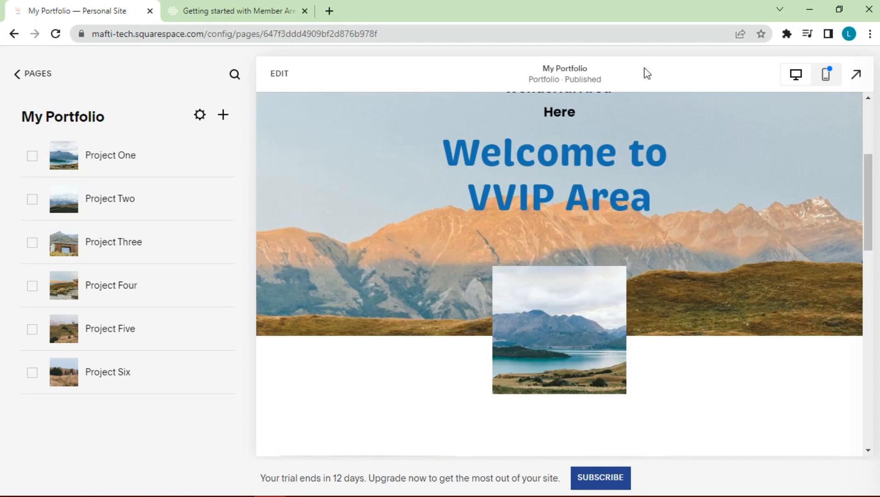
scroll(379, 265, down, 8)
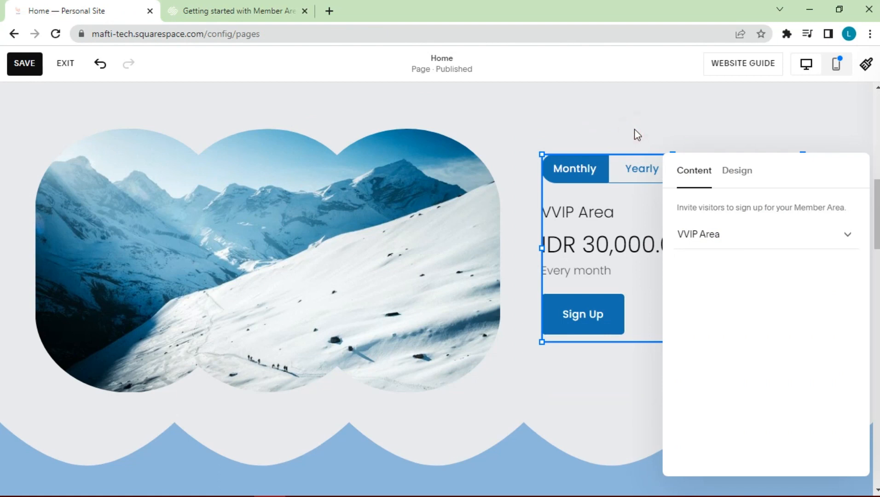
Step: Save the Home page with its VVIP Area sign-up block and leave the page editor
click(635, 131)
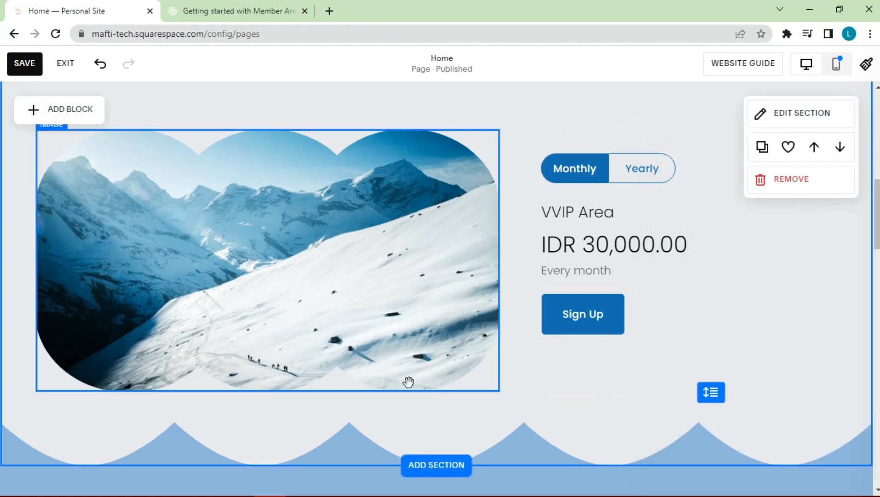
click(30, 65)
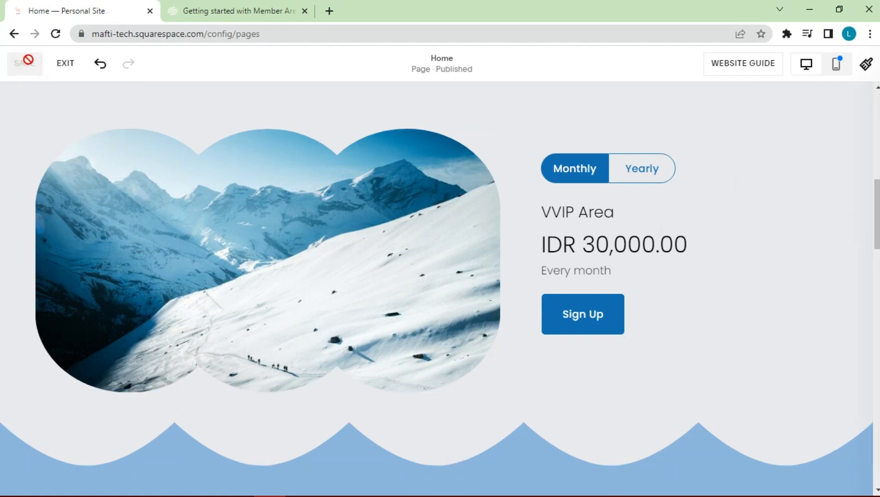
click(65, 68)
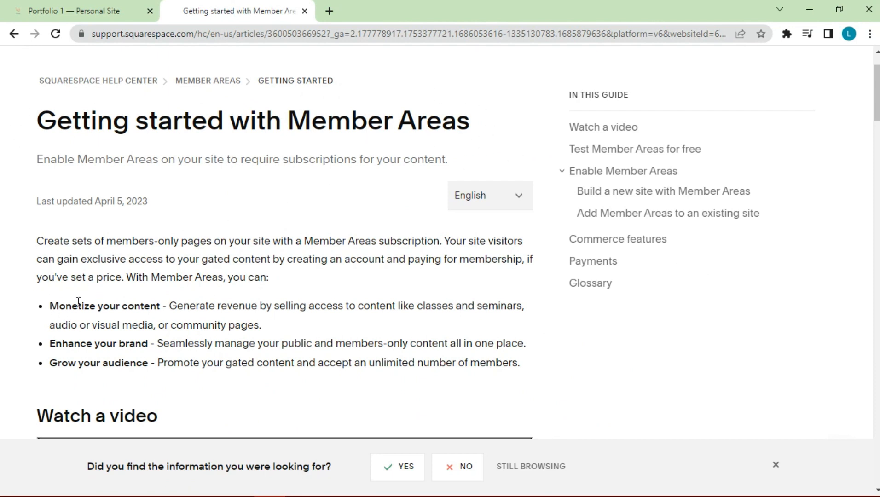
Step: Read through the Getting started with Member Areas guide, including enabling, commerce features, payments and the glossary
scroll(254, 348, down, 10)
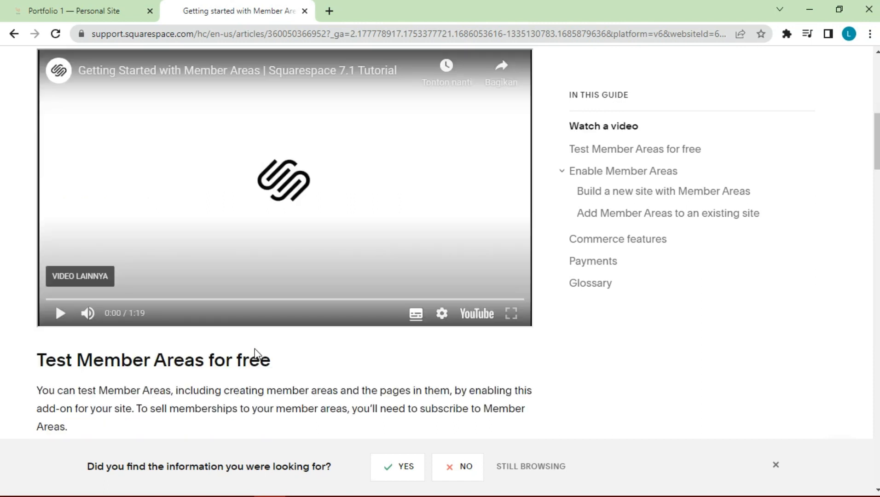
scroll(255, 348, down, 3)
scroll(256, 354, down, 2)
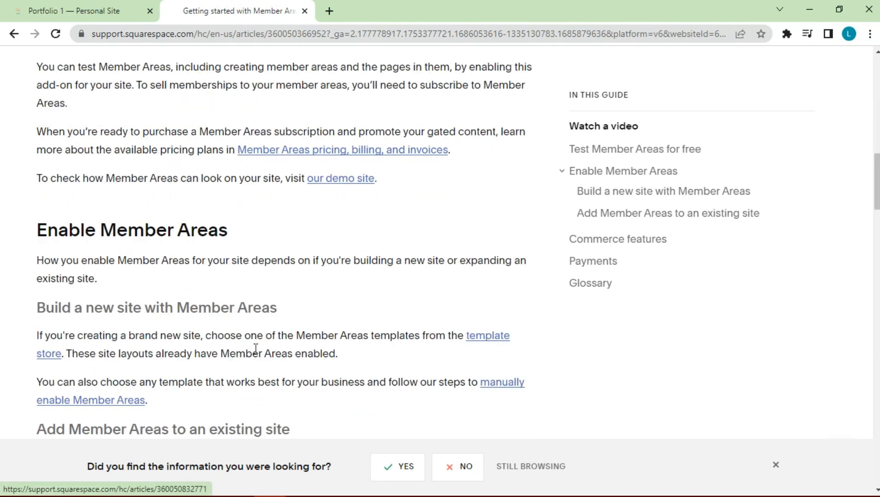
scroll(256, 354, down, 4)
scroll(256, 354, down, 4)
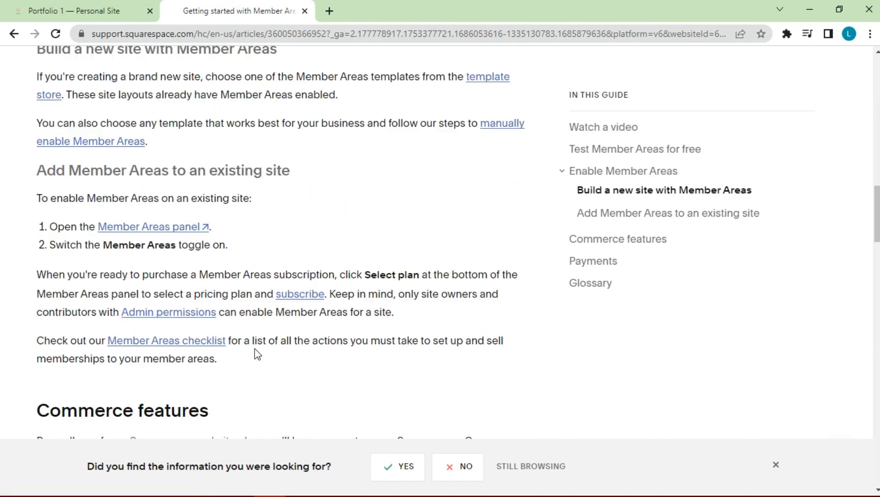
scroll(255, 355, down, 4)
scroll(255, 349, down, 3)
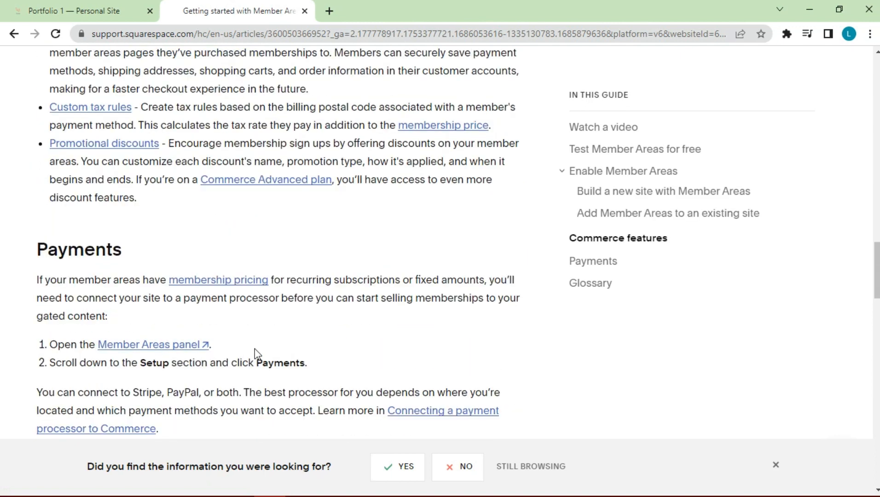
scroll(256, 355, down, 6)
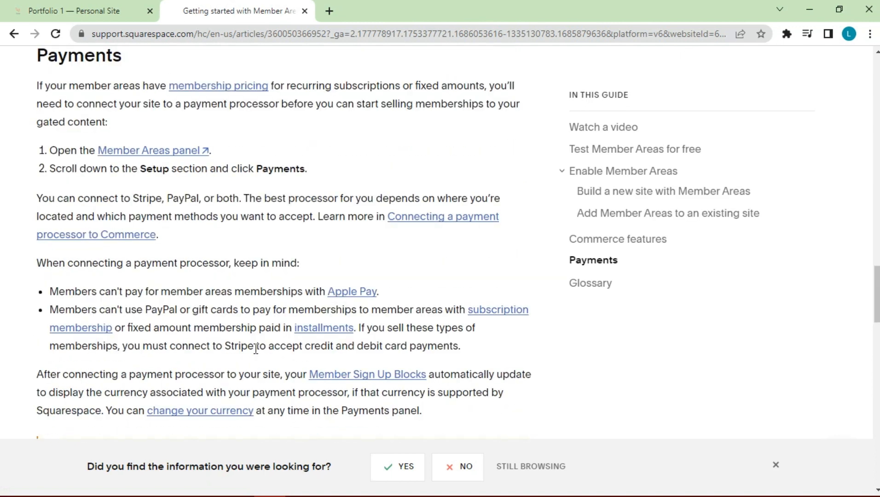
scroll(256, 349, down, 3)
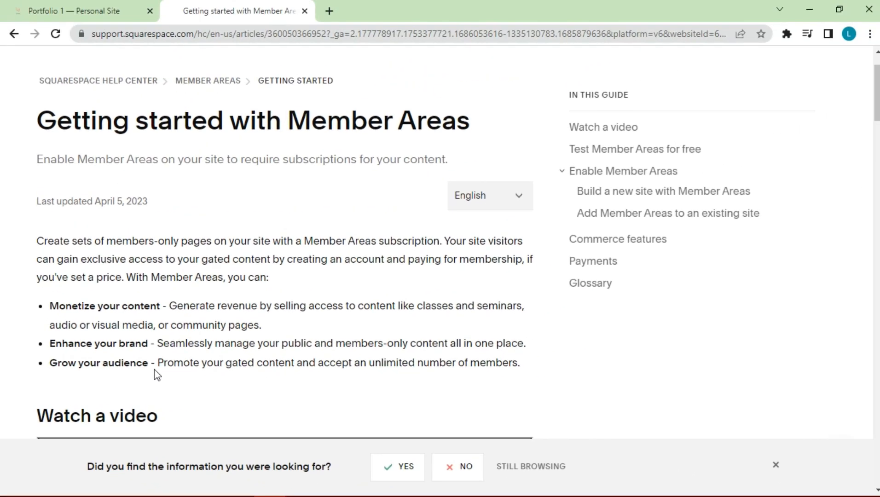
scroll(256, 350, down, 20)
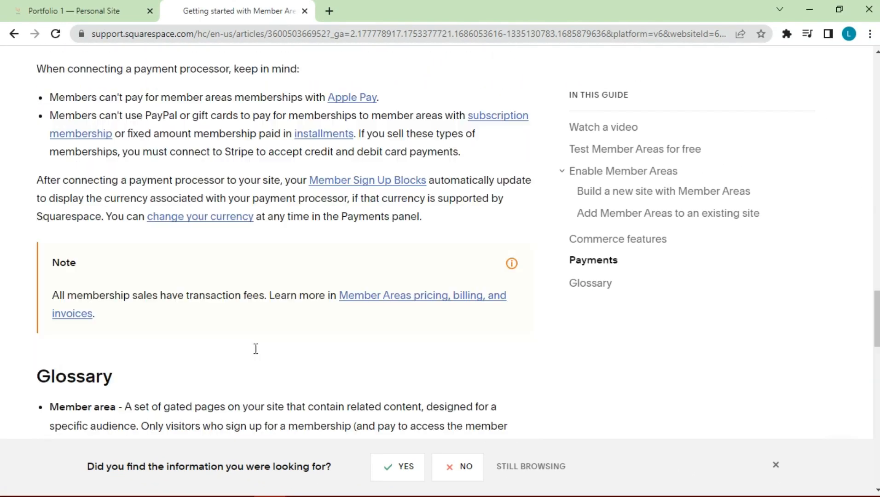
scroll(256, 352, down, 4)
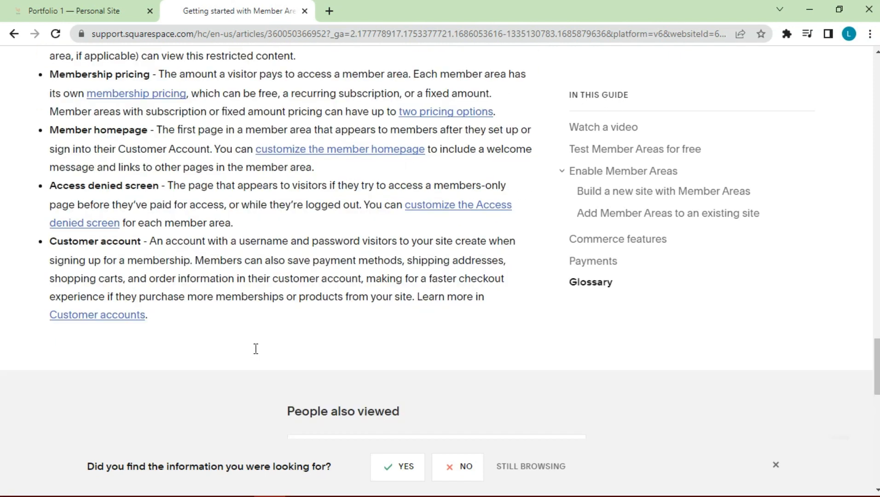
scroll(255, 350, down, 3)
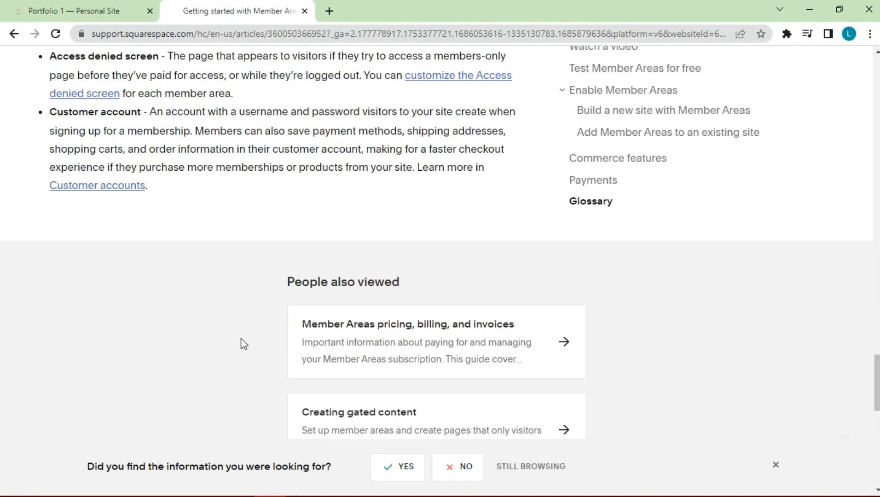
Step: Return to the Personal Site, leave the Portfolio 1 editor and open the site's Member Areas settings
click(66, 15)
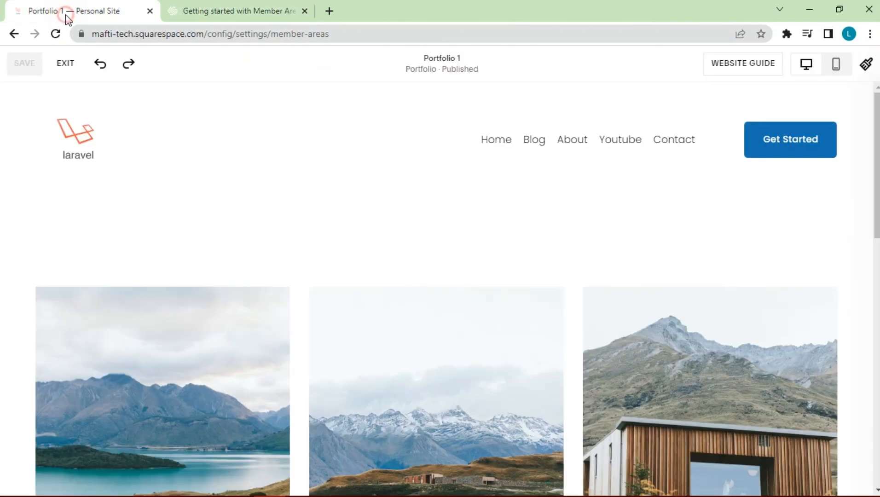
click(63, 63)
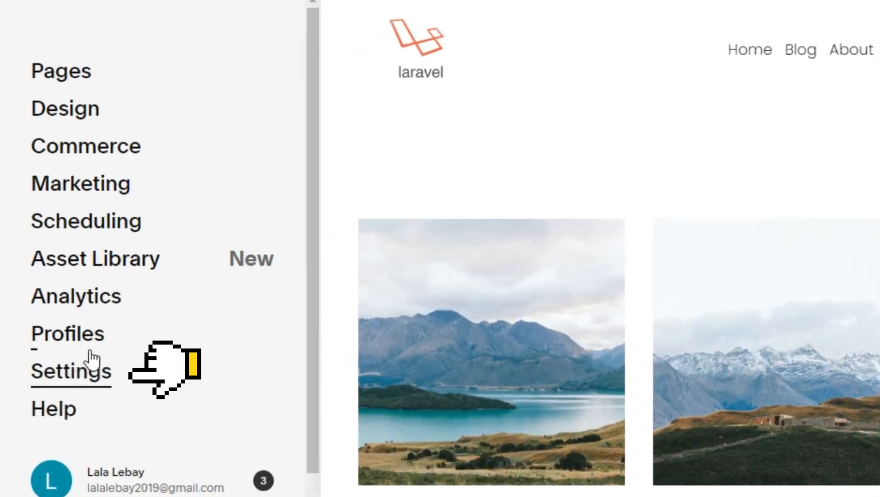
double_click(75, 386)
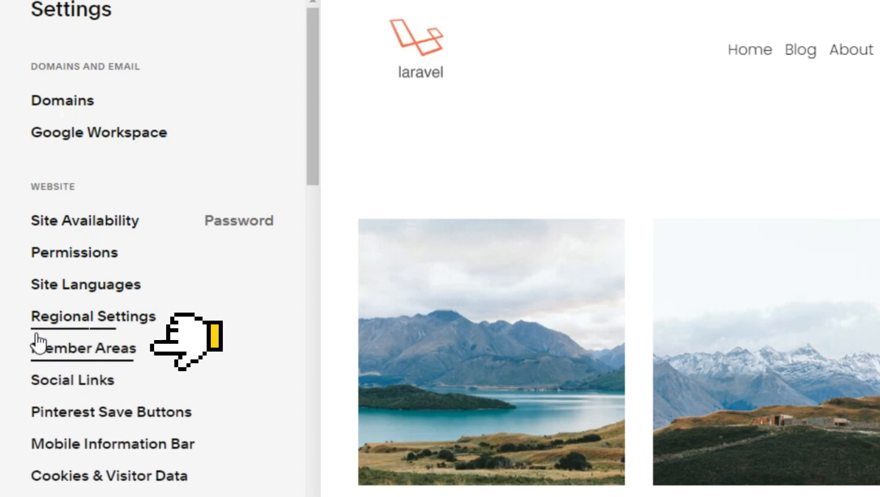
click(86, 353)
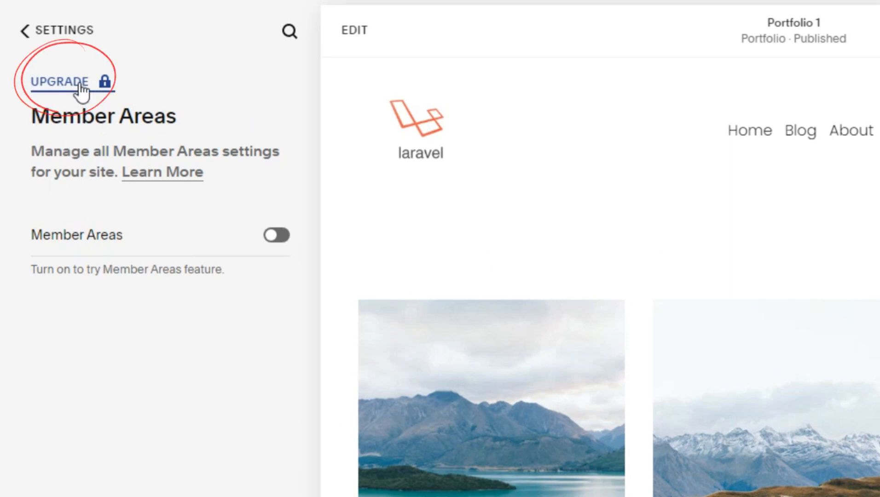
Step: Examine the account upgrade plans and their prices, and return to the Member Areas settings
click(81, 92)
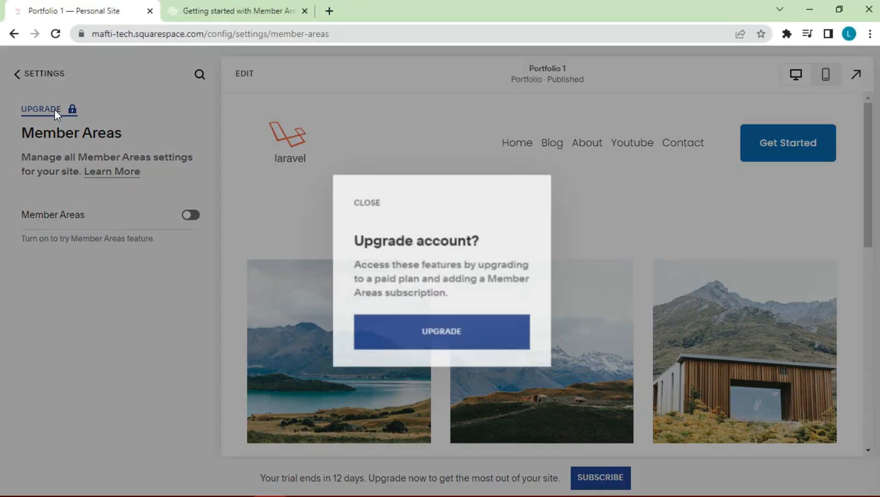
click(420, 335)
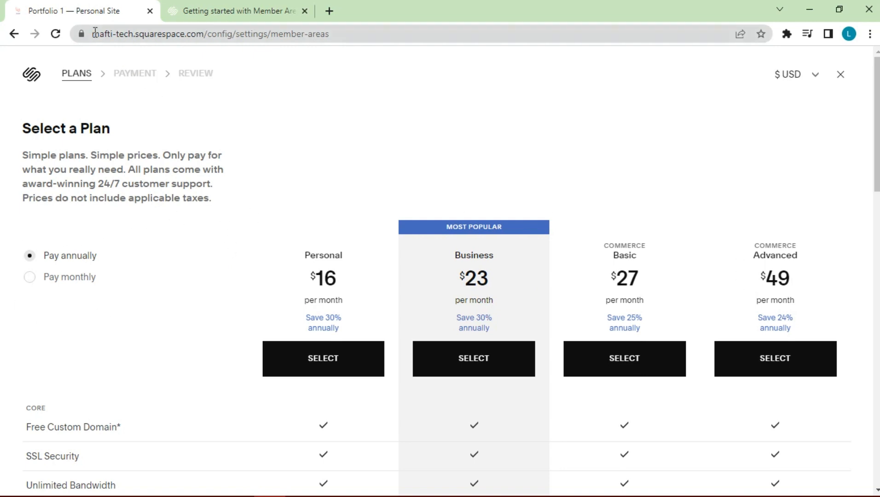
click(15, 34)
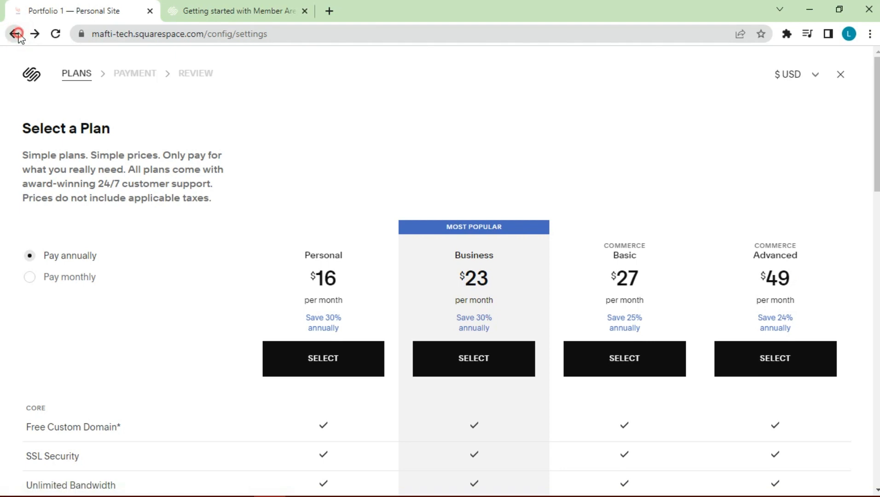
click(16, 34)
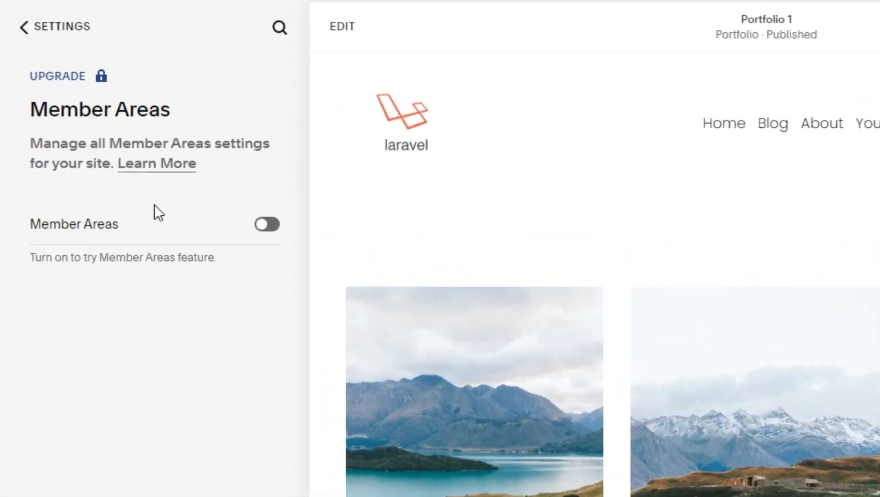
Step: Turn on Member Areas for the site and start creating a new member area
click(275, 224)
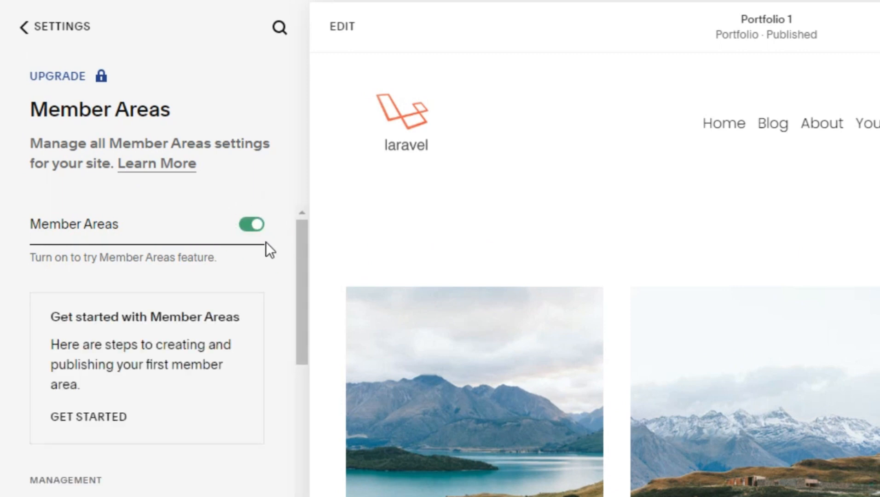
scroll(266, 255, down, 2)
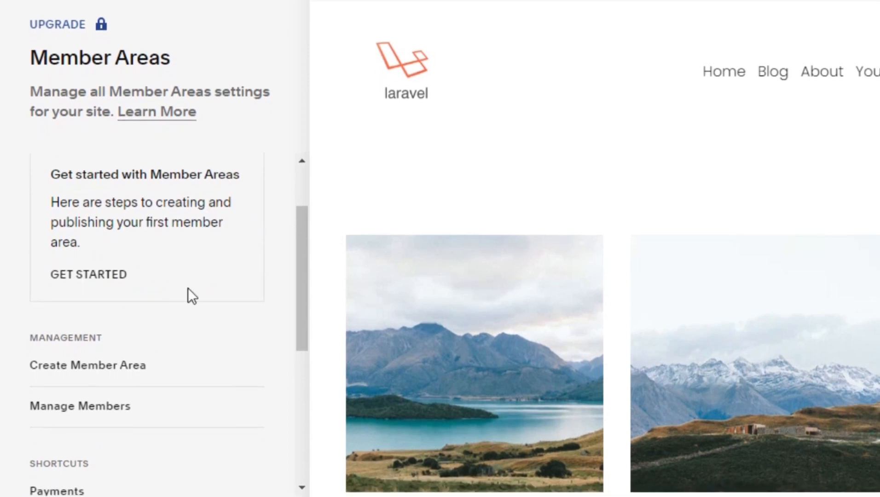
click(104, 375)
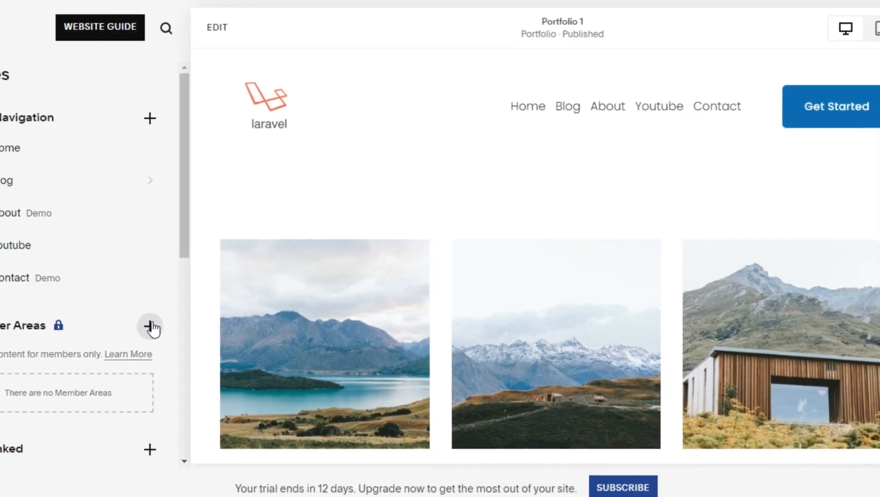
click(227, 356)
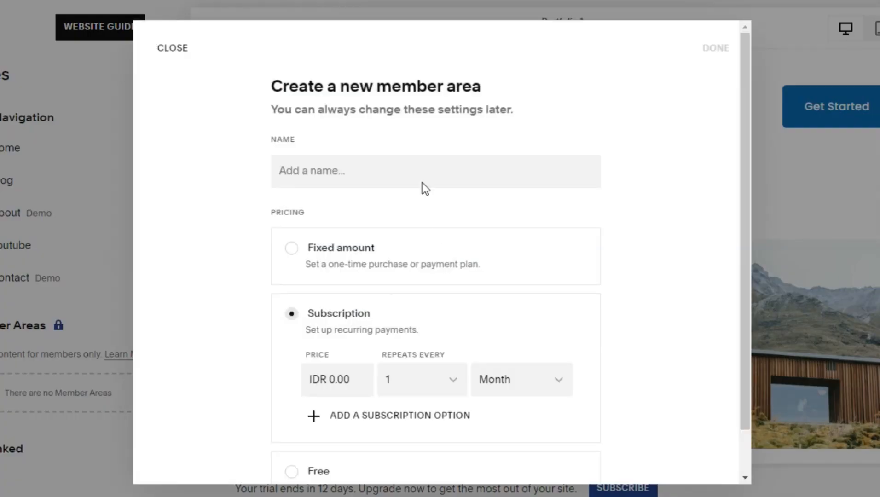
Step: Name the new member area VVIP Area and set its subscription price to IDR 30,000 every 1 month
click(398, 171)
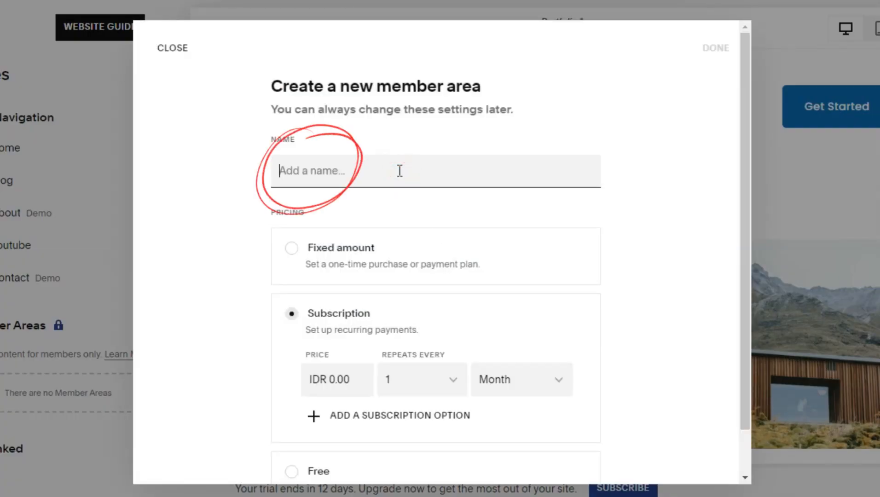
text(W)
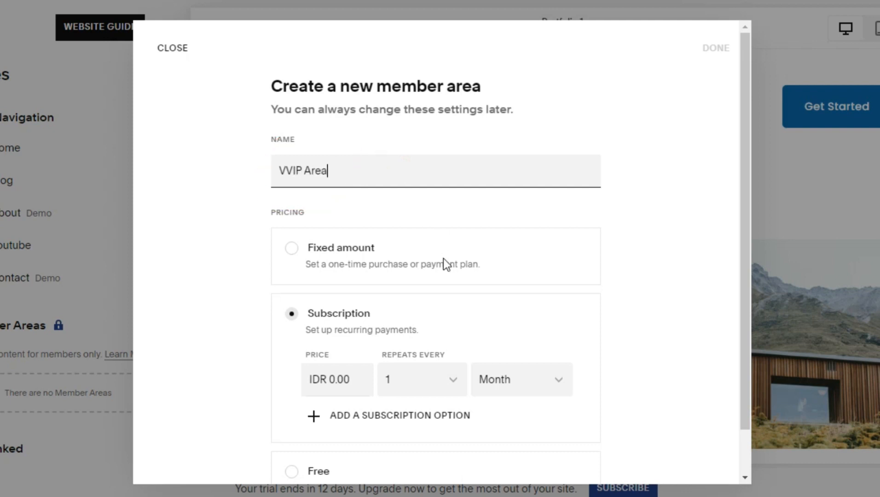
scroll(434, 298, down, 1)
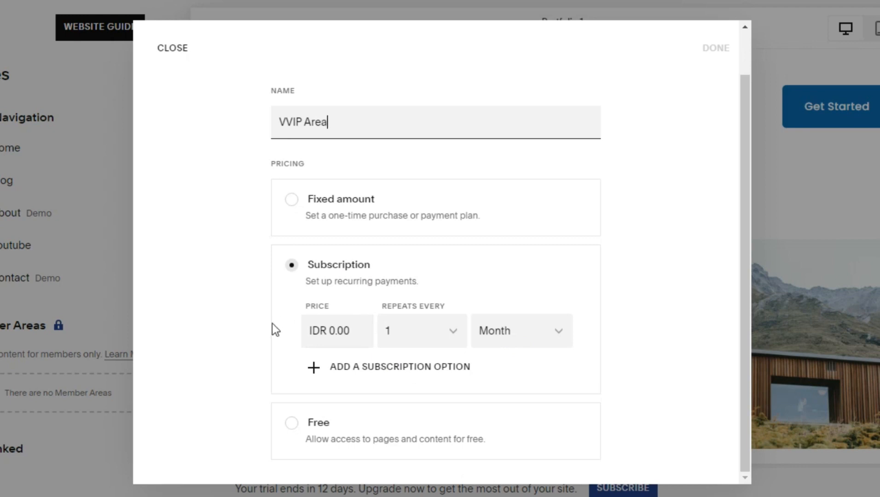
click(351, 331)
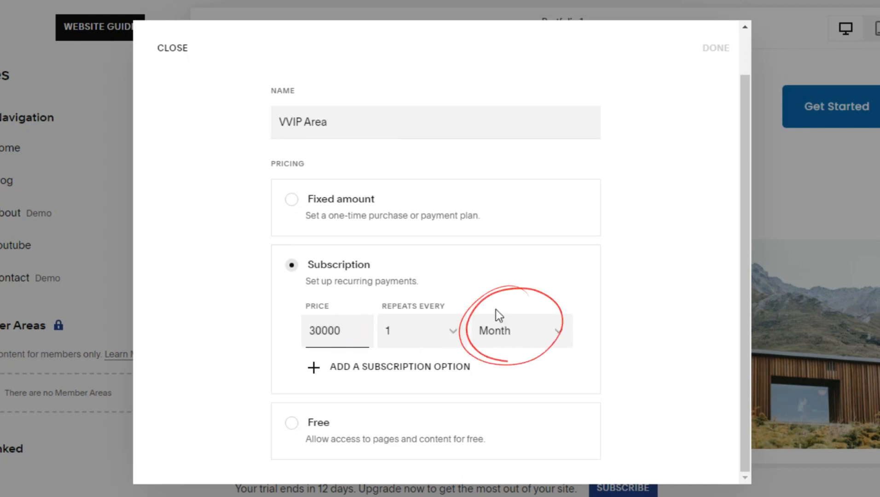
click(566, 337)
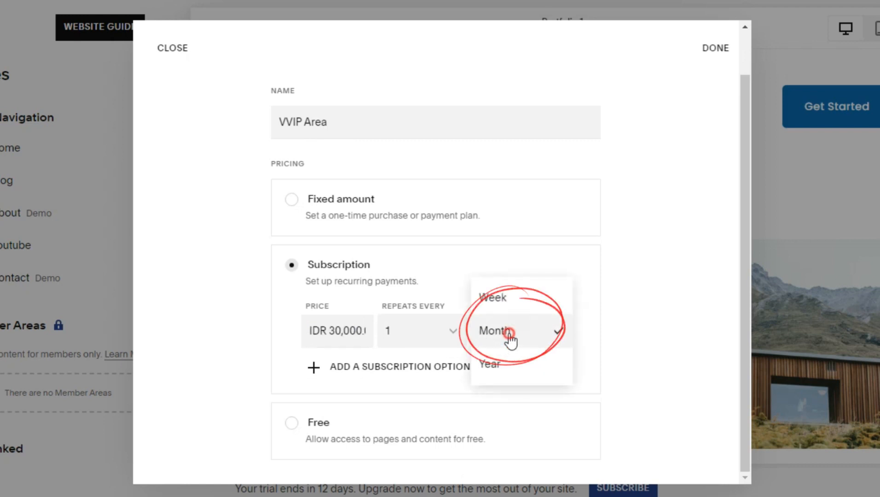
click(601, 335)
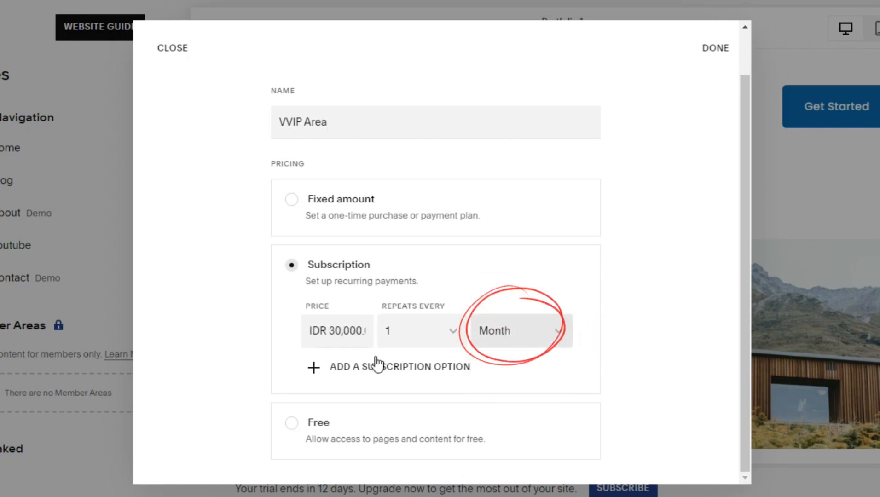
Step: Add a second subscription option of IDR 300,000 repeating every year and finish creating the member area
click(401, 367)
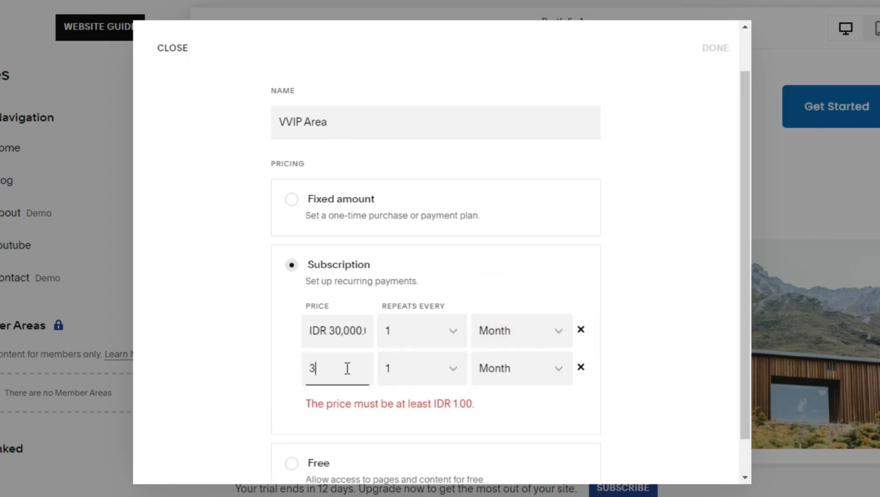
click(557, 370)
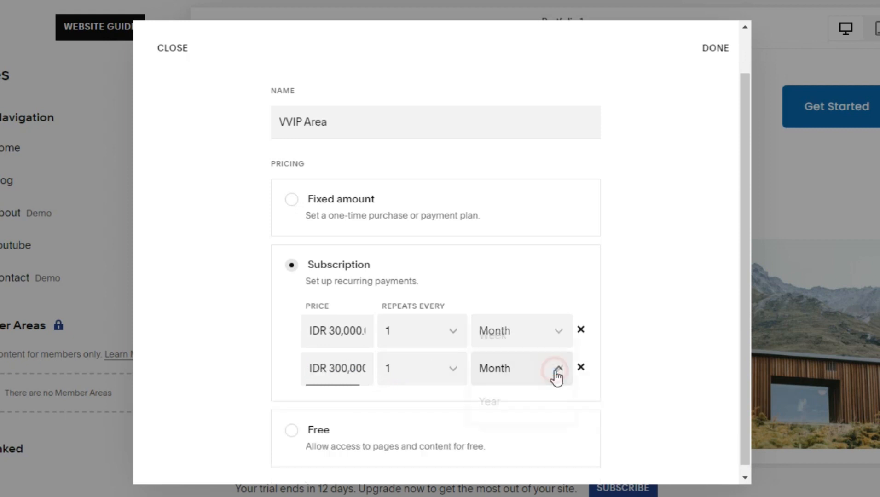
click(505, 405)
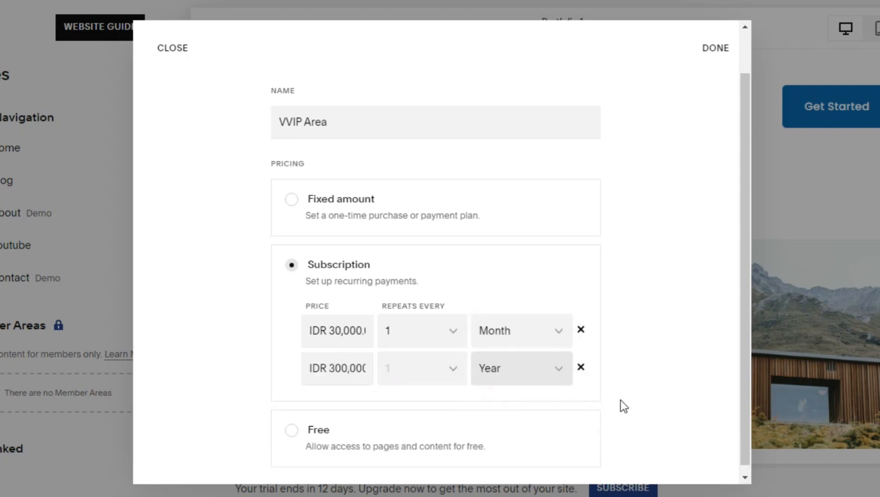
scroll(623, 406, up, 2)
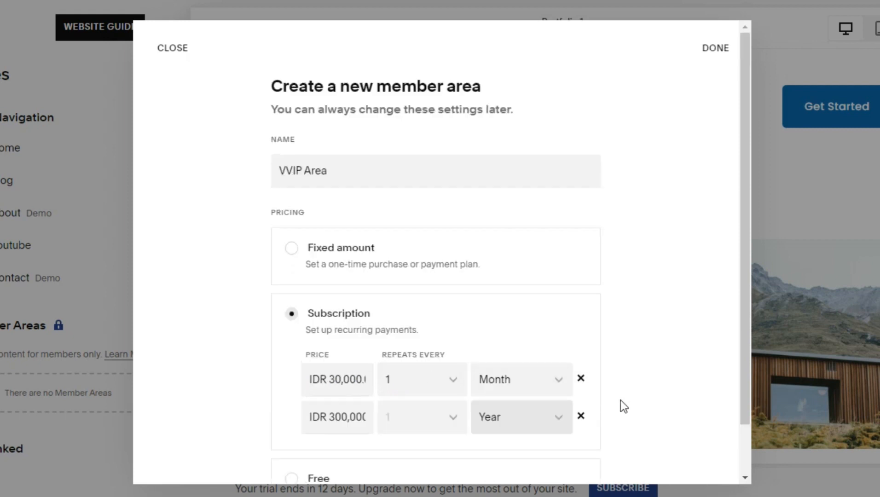
click(722, 48)
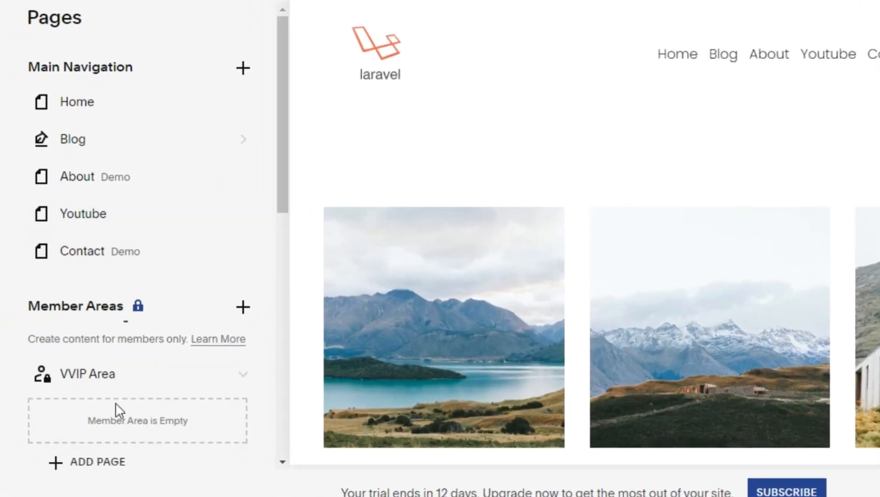
Step: Add a Portfolio page to the VVIP Area, using the three-column grid layout with a project title under each image
scroll(128, 377, down, 4)
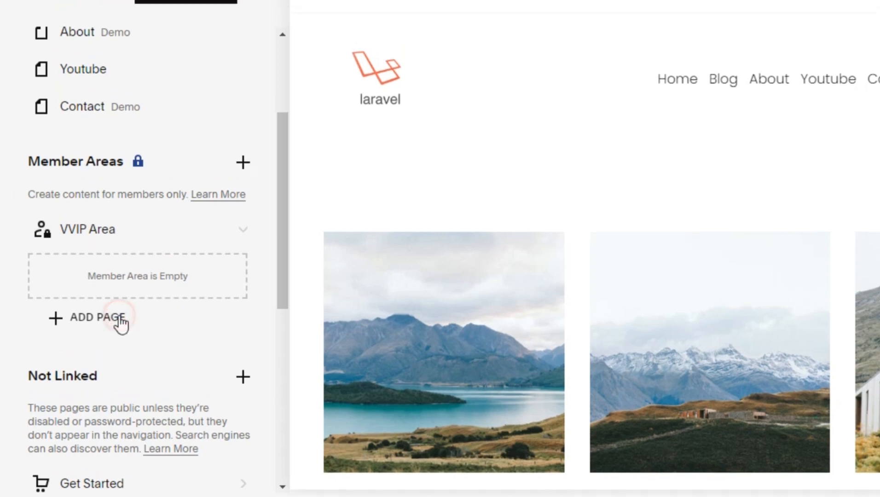
click(120, 297)
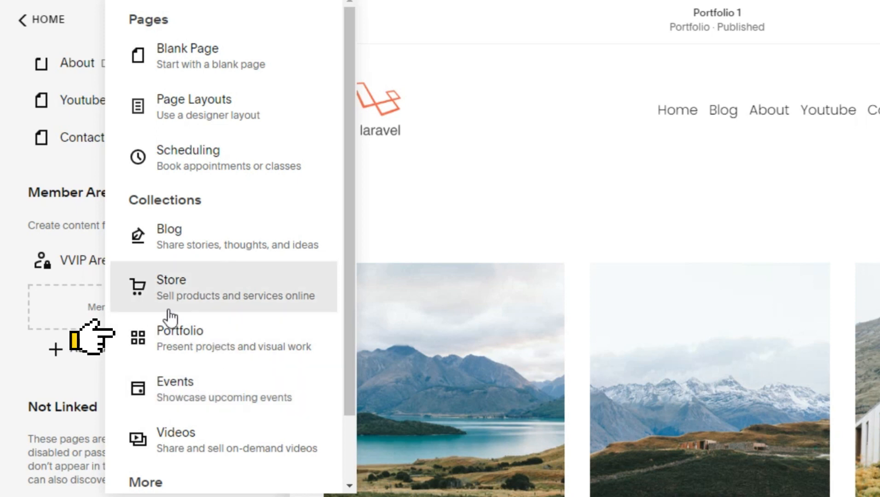
click(196, 328)
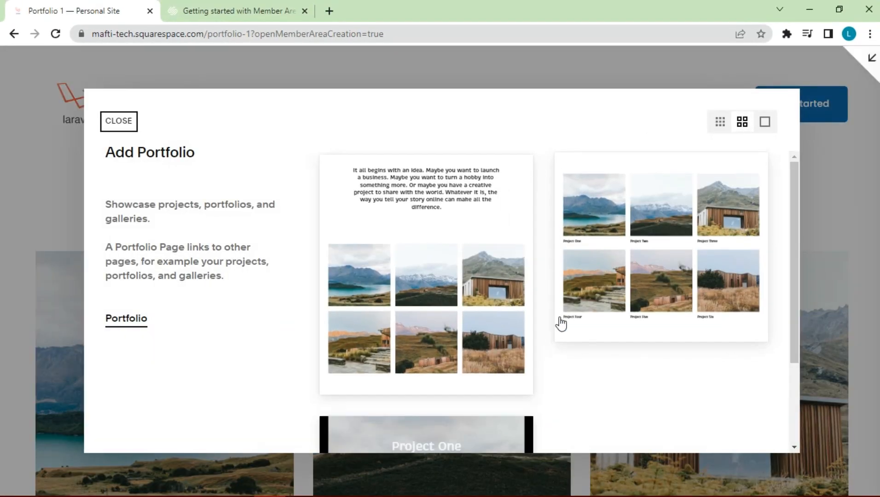
scroll(560, 322, down, 3)
scroll(560, 321, up, 3)
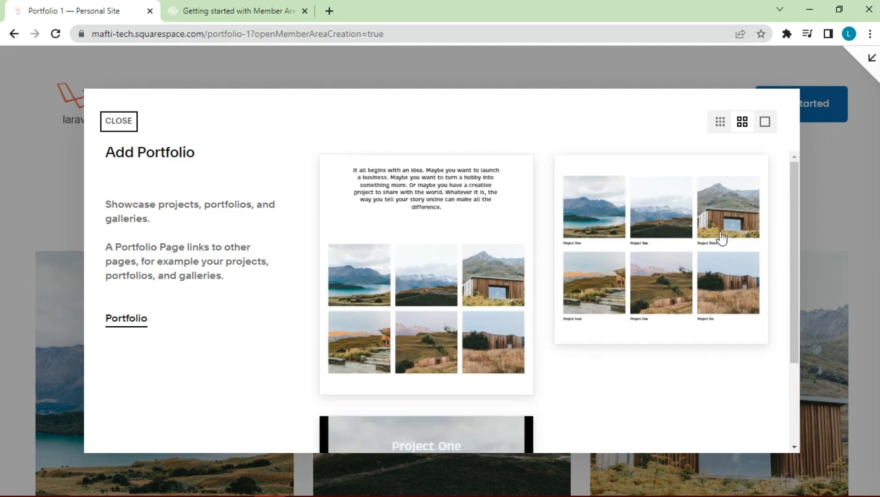
click(640, 241)
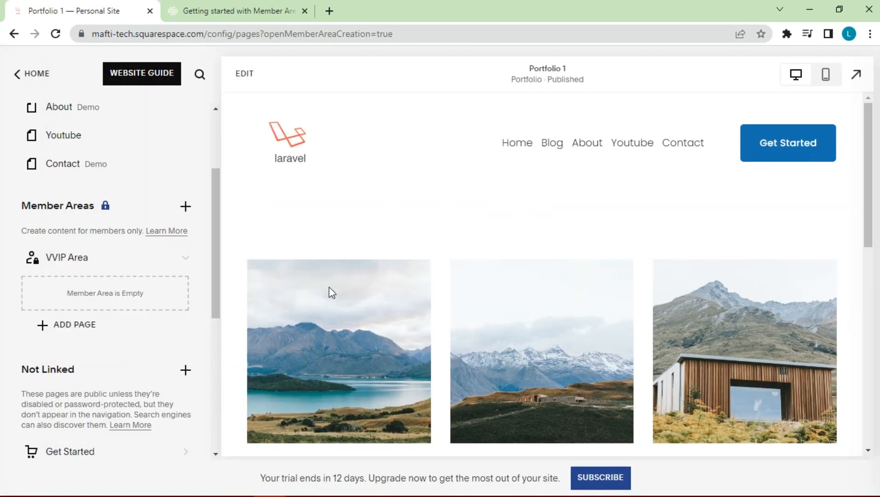
click(117, 287)
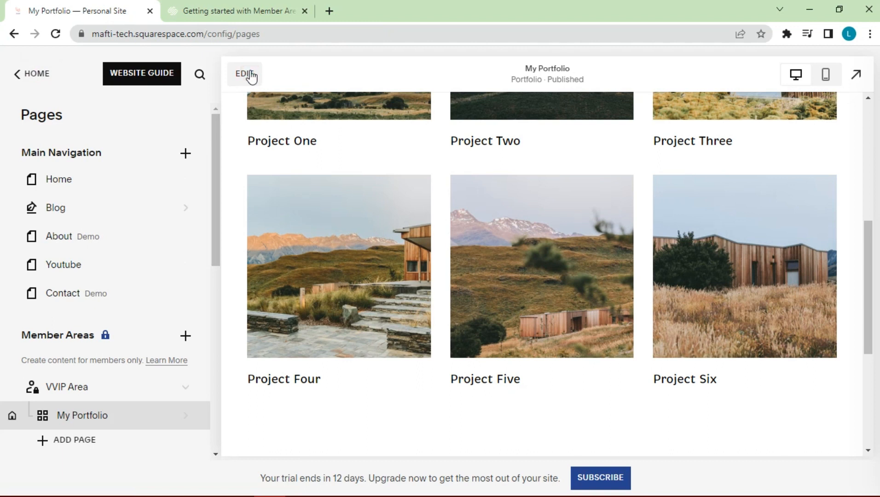
Step: Edit the My Portfolio page and add the Intro section with the mountain background and centred "Introduce your brand" heading above the projects
click(248, 76)
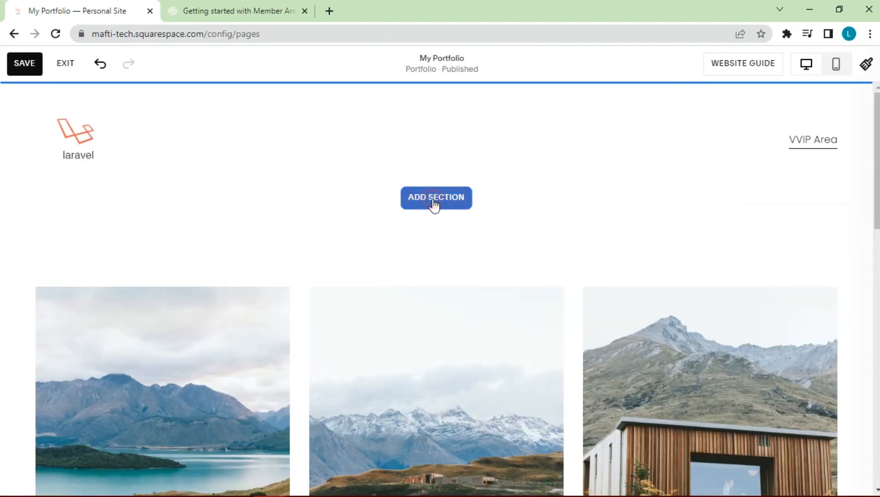
click(434, 202)
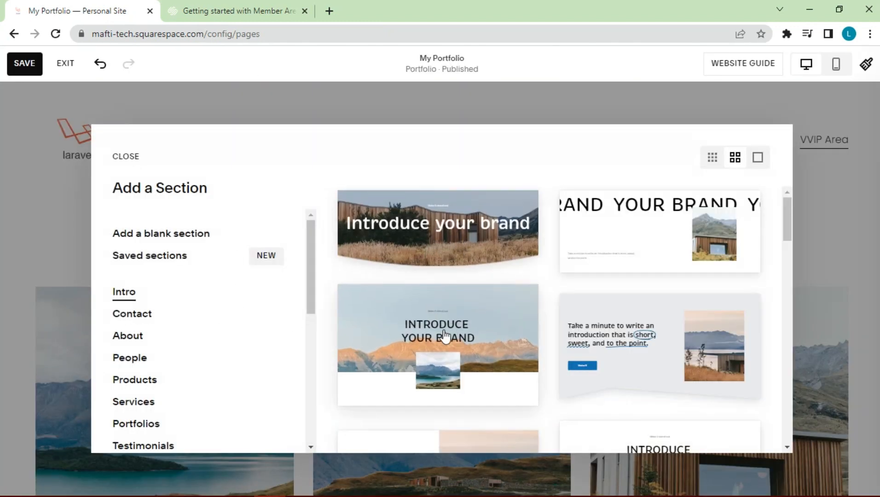
click(445, 337)
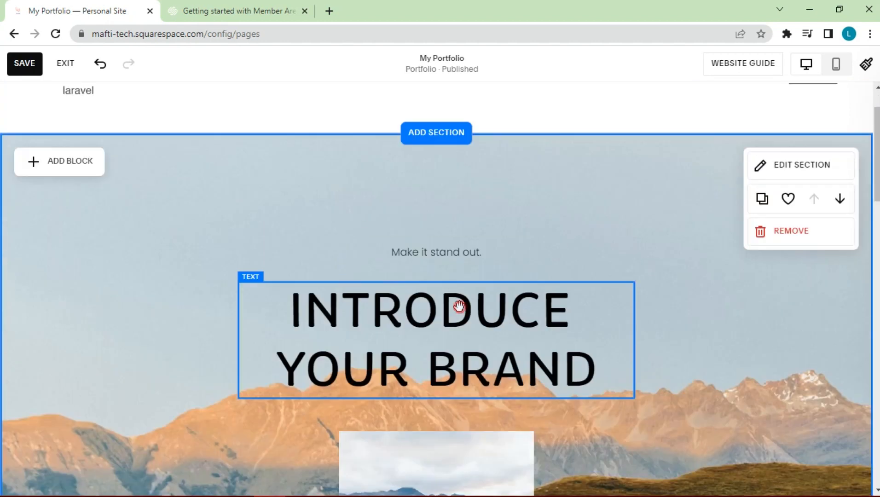
Step: Replace the "Introduce your brand" text with "Welcome to VVIP Area" in the Heading 1 style
triple_click(458, 306)
text(Welcome to VVIP Area)
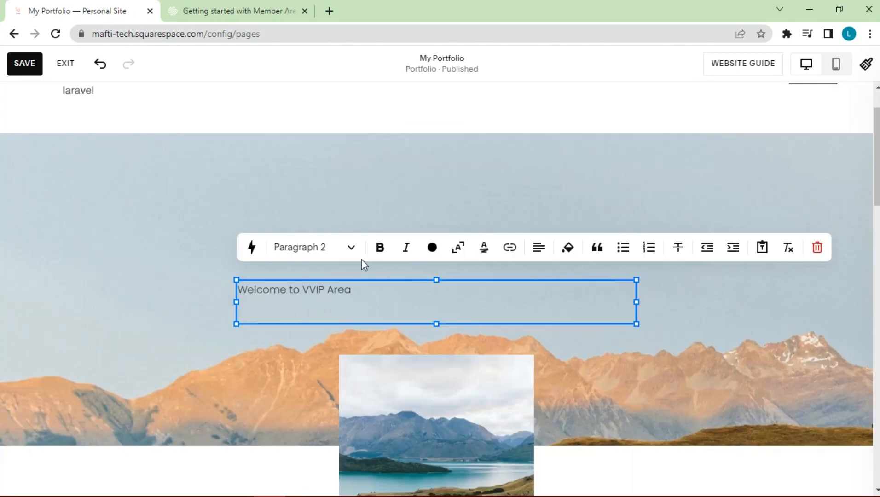
click(353, 250)
click(322, 281)
Step: Make the "Welcome to VVIP Area" heading bold, centre-aligned and blue
triple_click(463, 354)
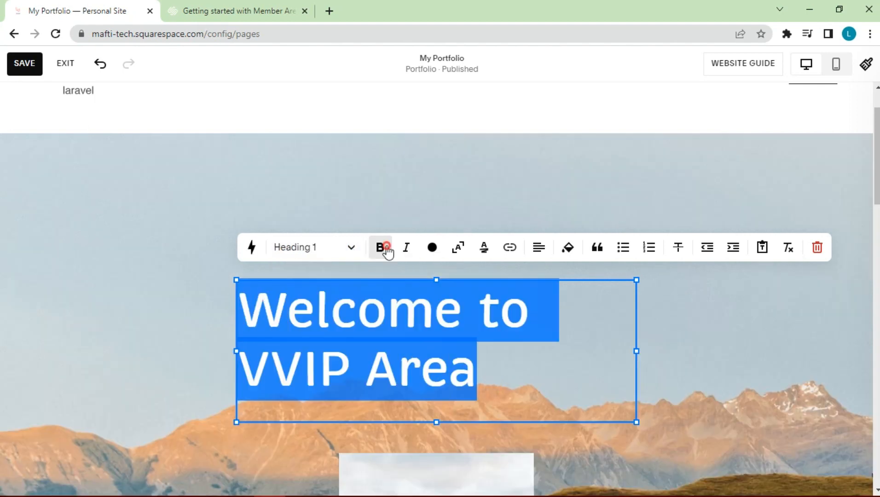
click(380, 247)
click(548, 257)
click(527, 280)
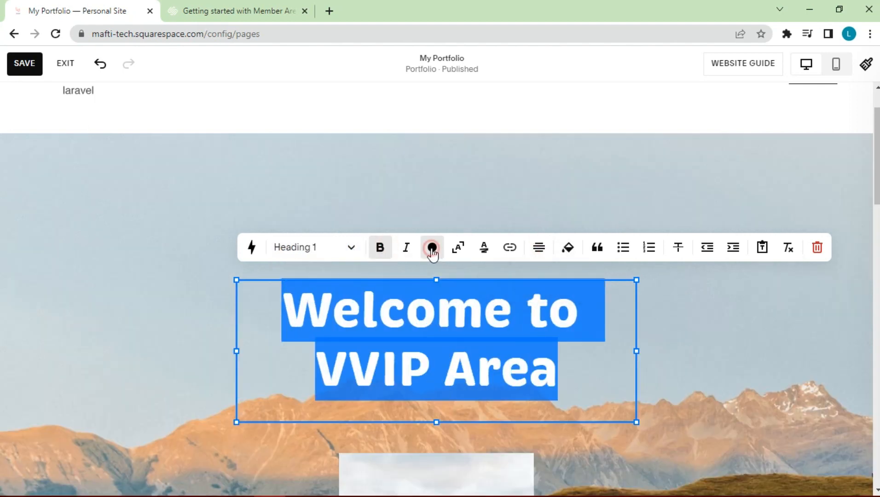
click(432, 247)
click(438, 317)
click(473, 197)
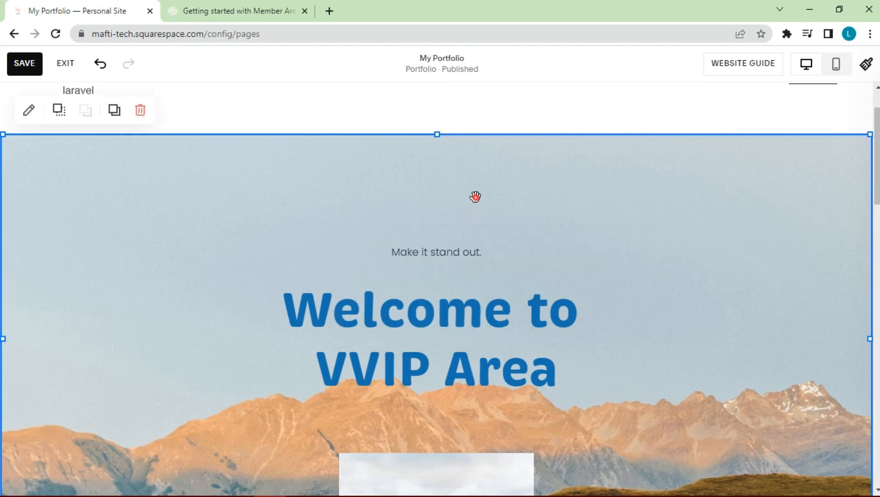
Step: Replace the "Make it stand out." text above the heading with "Wonderful Area Here"
click(456, 251)
drag(492, 254, 393, 255)
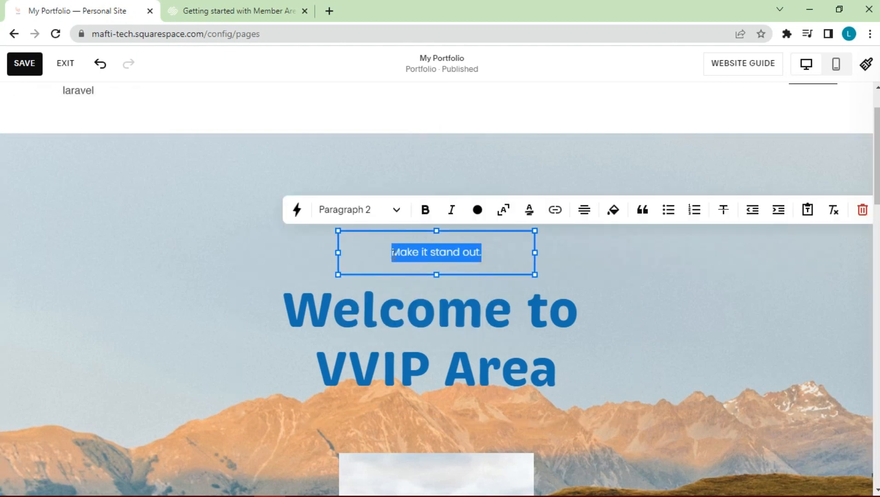
text(Wound)
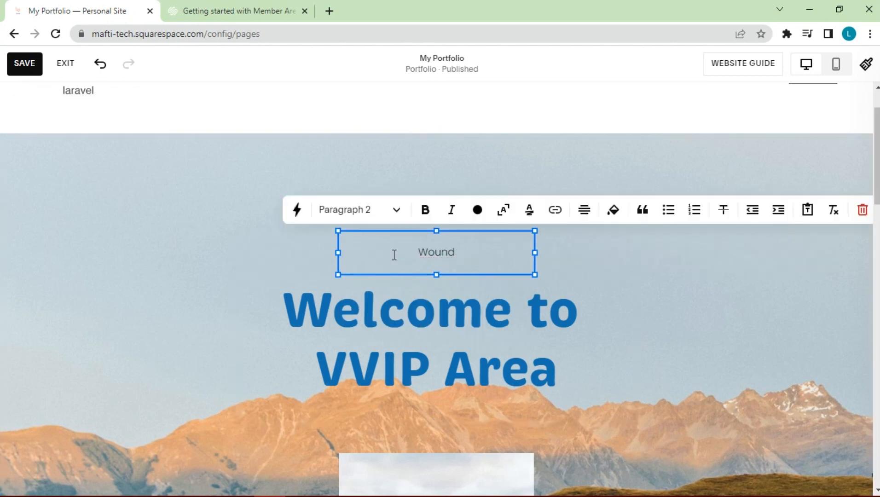
text(erful Area can)
key(BackSpace)
key(BackSpace)
key(BackSpace)
key(BackSpace)
text(Here)
Step: Format the "Wonderful Area Here" line as bold text in the Paragraph 1 style
triple_click(477, 254)
click(395, 210)
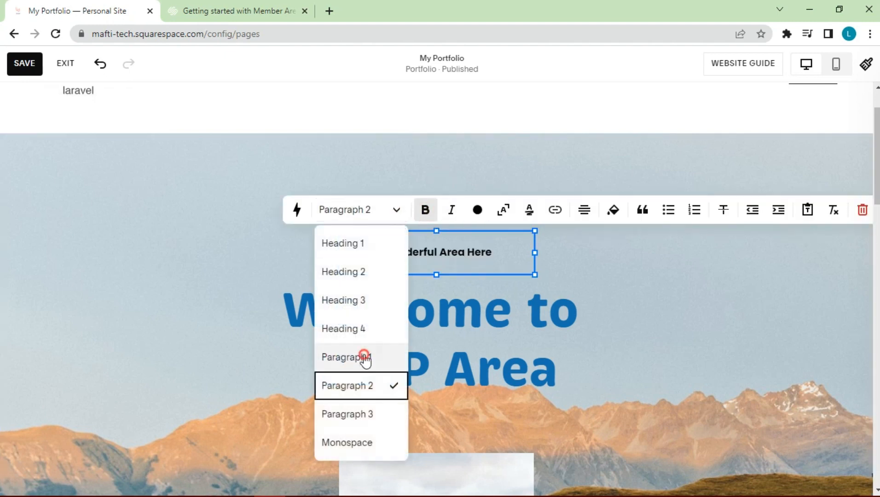
click(364, 355)
click(595, 279)
click(611, 251)
Step: Review the edited My Portfolio page down to its projects, save it and leave the page editor
scroll(593, 218, down, 4)
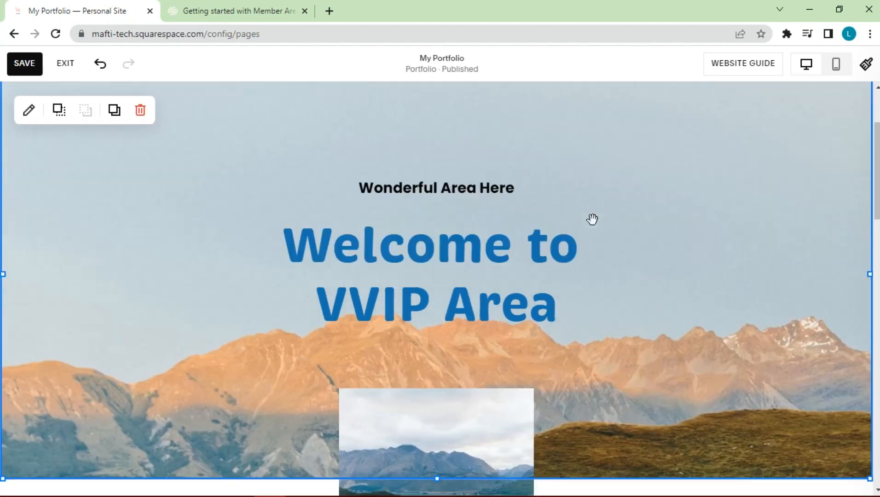
scroll(607, 354, down, 5)
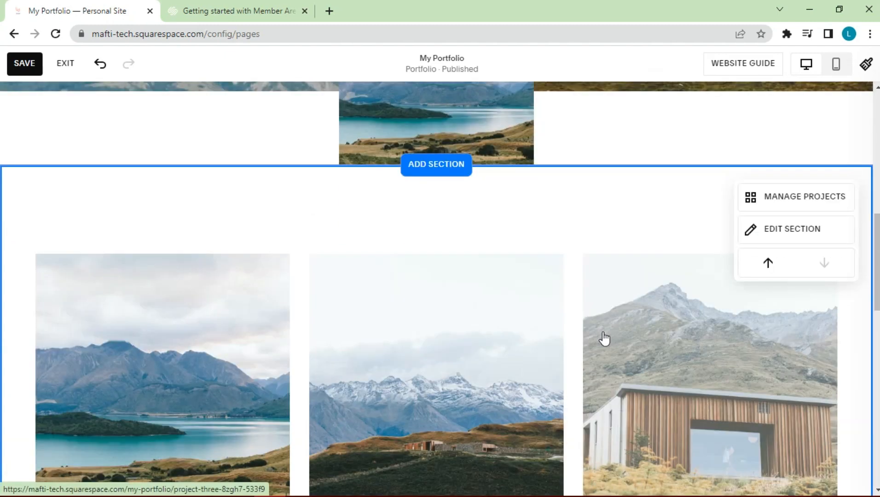
scroll(267, 310, down, 4)
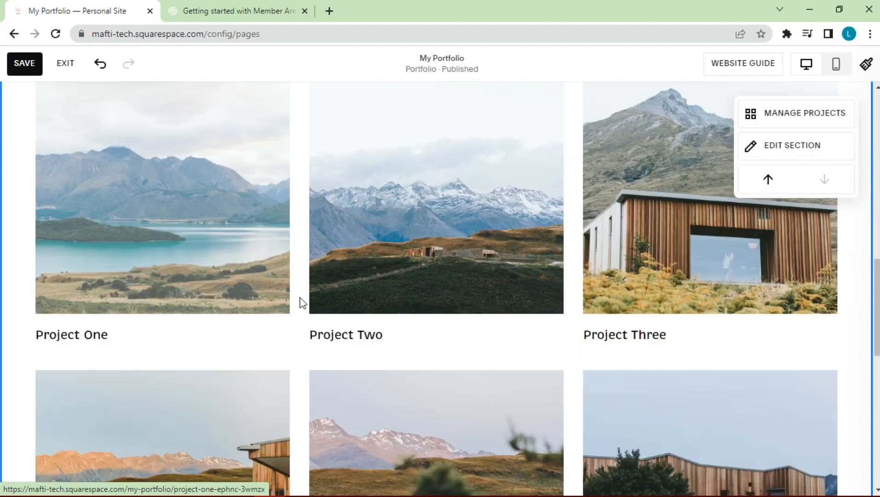
scroll(507, 377, up, 12)
scroll(118, 216, down, 3)
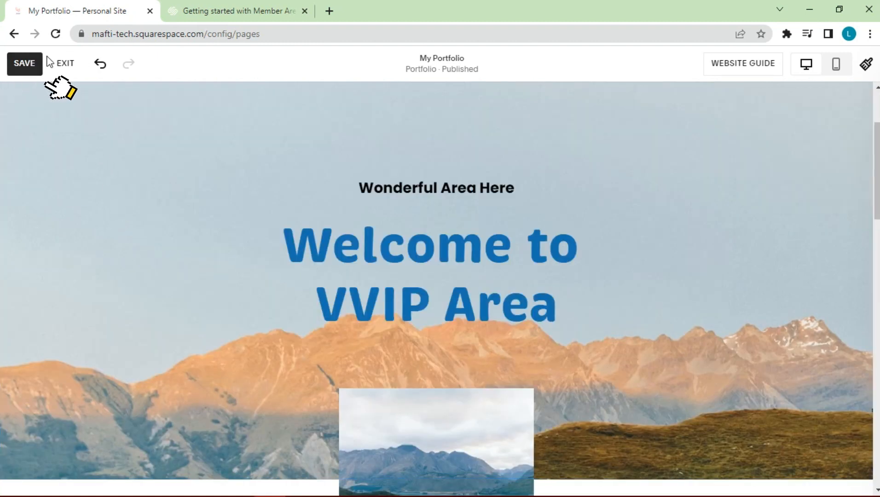
click(18, 64)
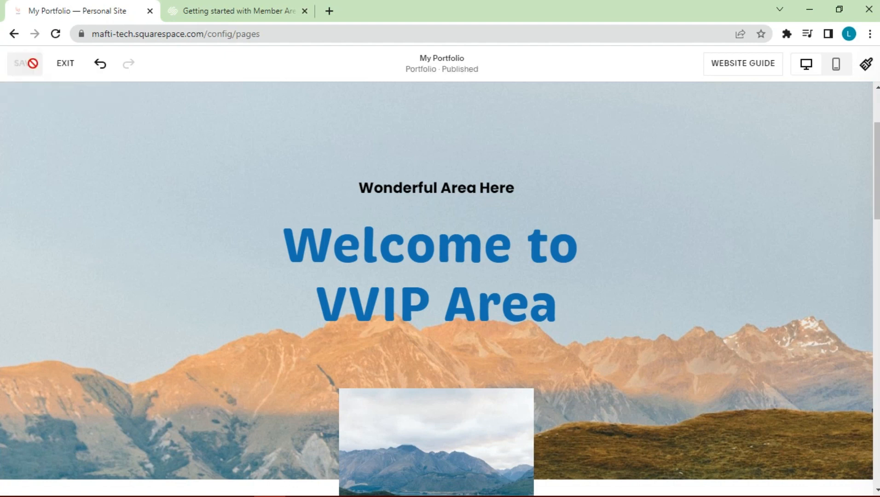
click(66, 64)
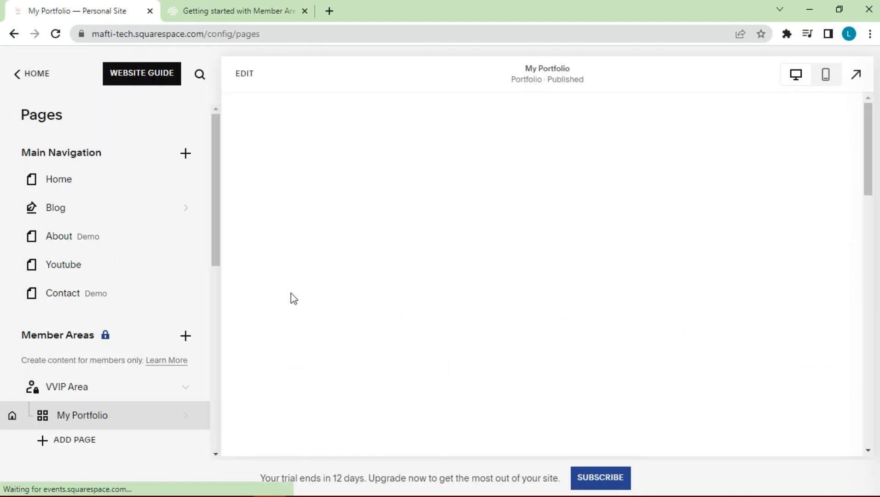
Step: Select the Home page in the main navigation and open it for editing
scroll(168, 352, down, 3)
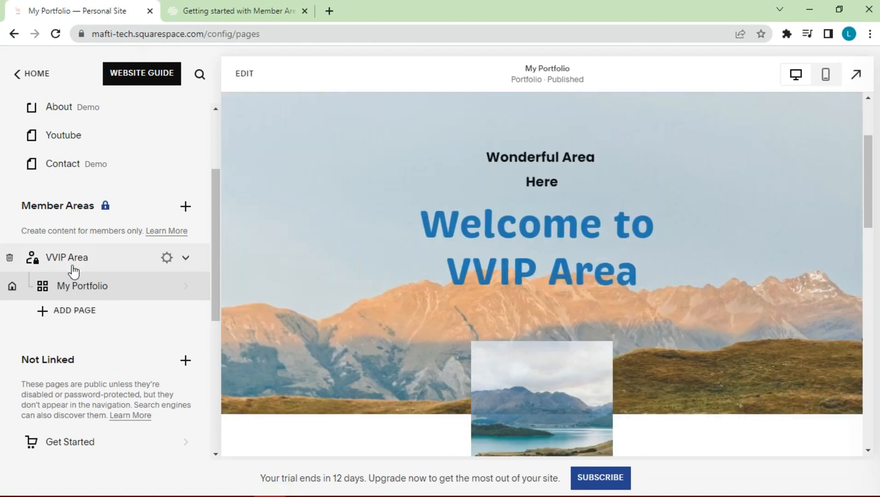
scroll(73, 269, up, 2)
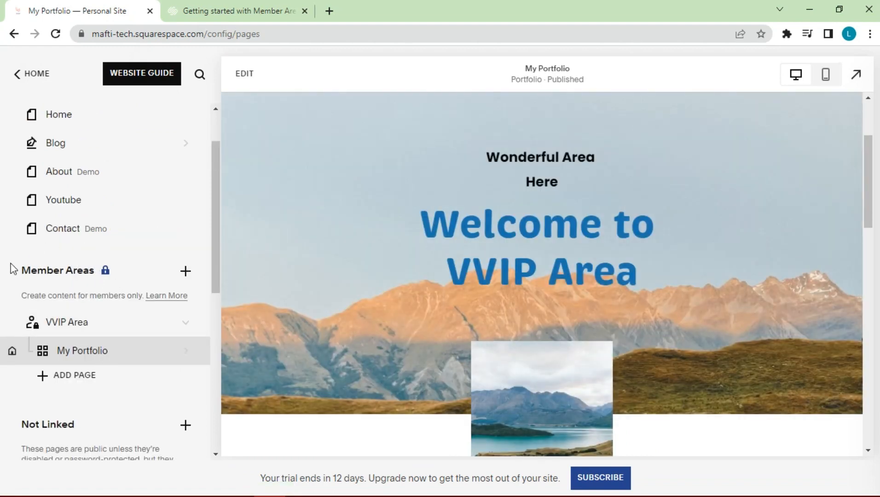
click(56, 115)
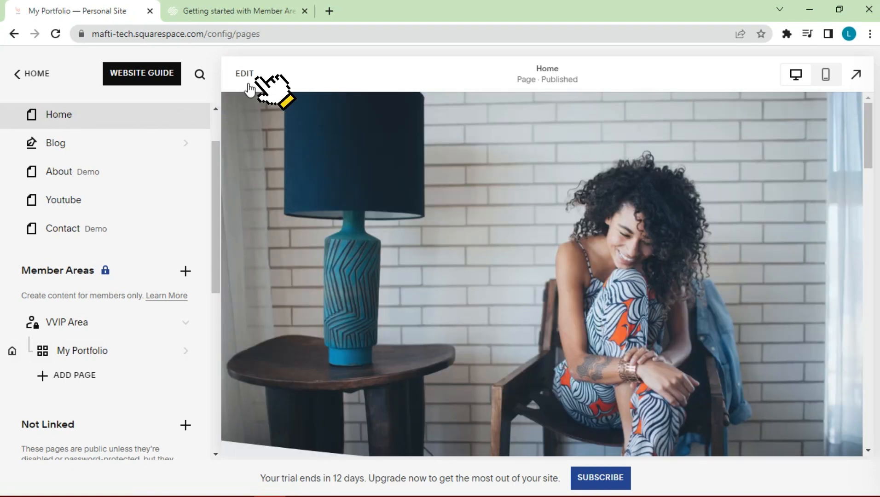
click(246, 77)
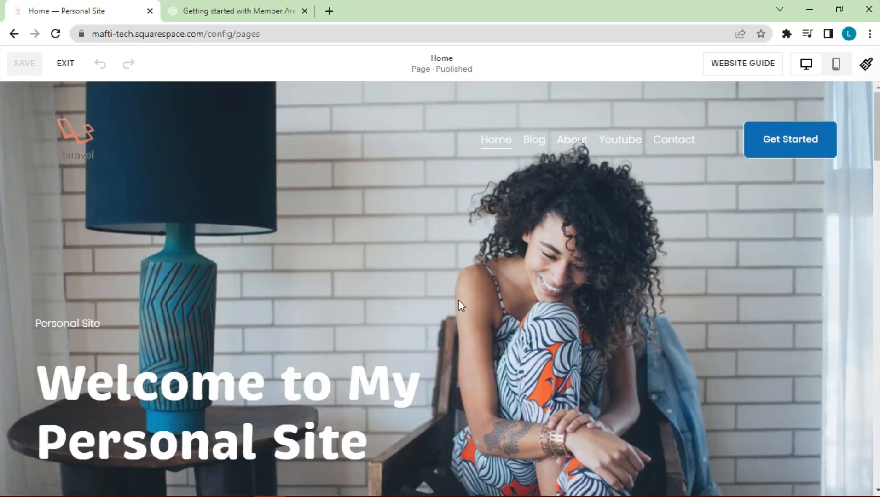
Step: Add a Member Sign Up block to the mountain image section, place it in the empty space beside the image, and save
scroll(460, 304, down, 7)
scroll(482, 326, down, 3)
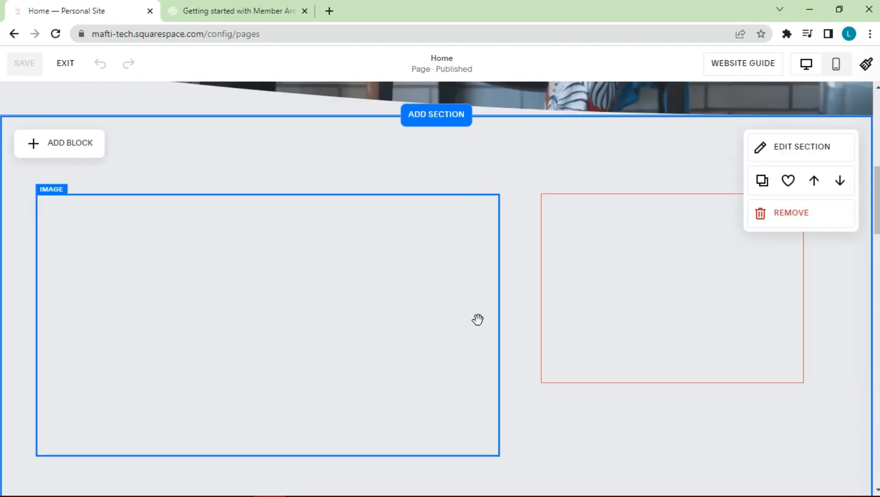
scroll(477, 319, down, 2)
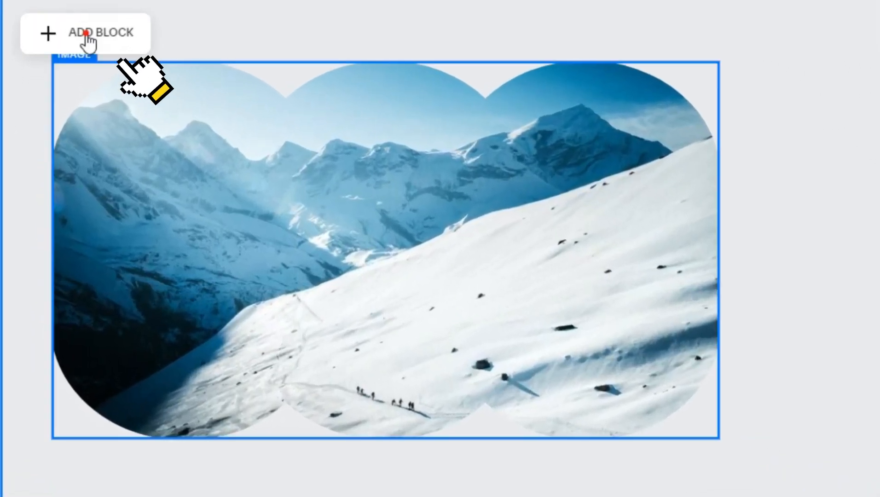
click(83, 38)
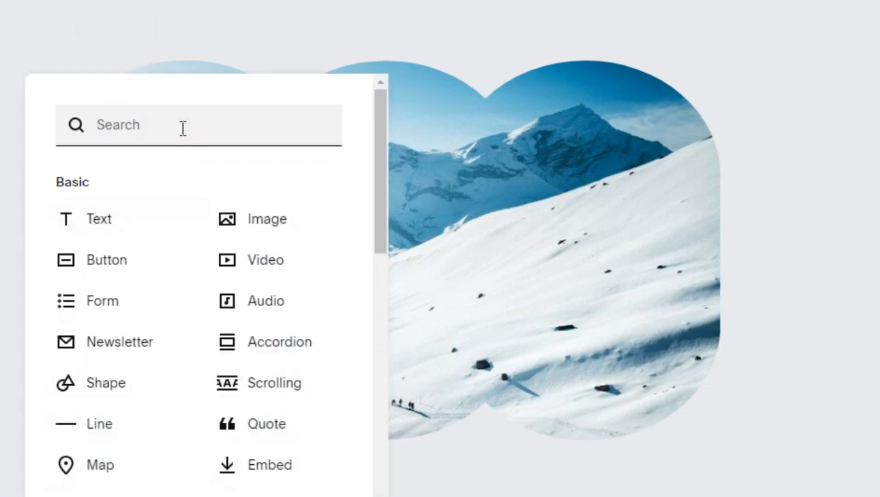
text(mem)
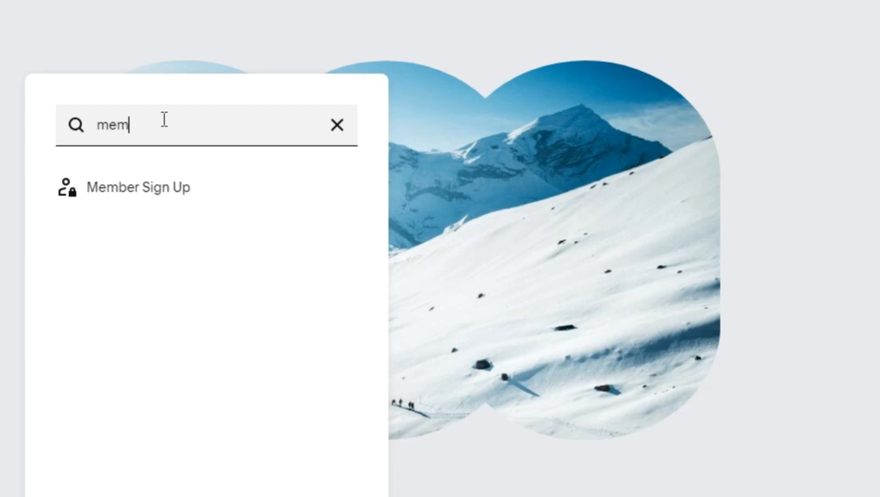
click(111, 188)
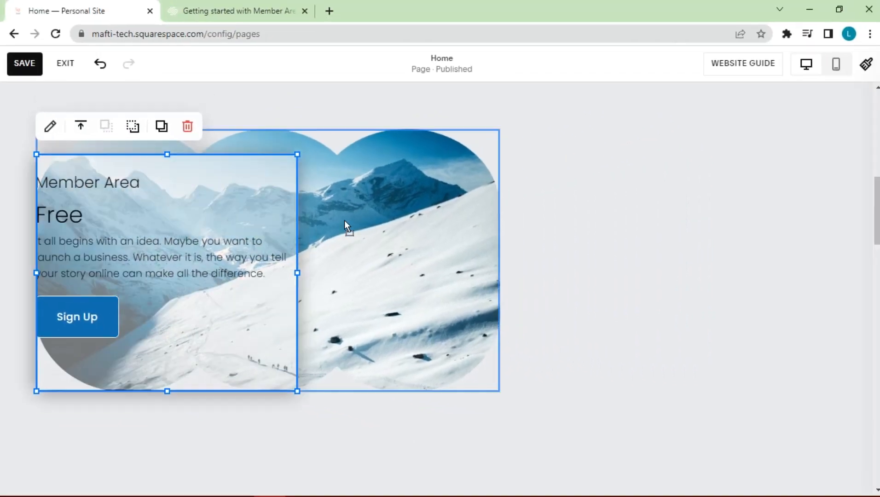
drag(345, 226, 593, 208)
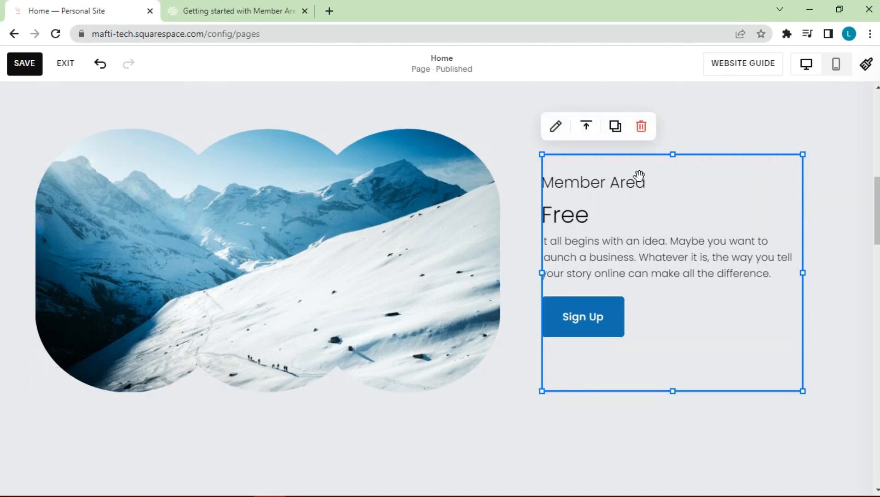
click(30, 66)
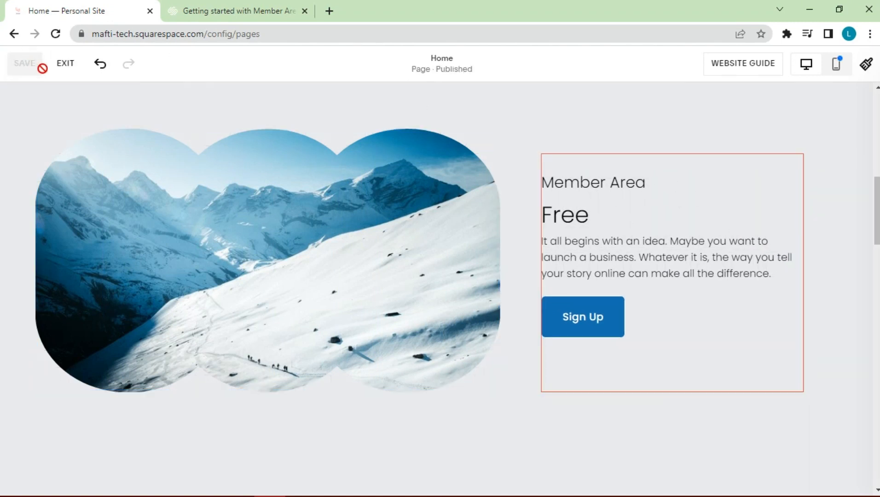
Step: Link the sign-up block to the VVIP Area, save the Home page and leave the page editor
double_click(651, 203)
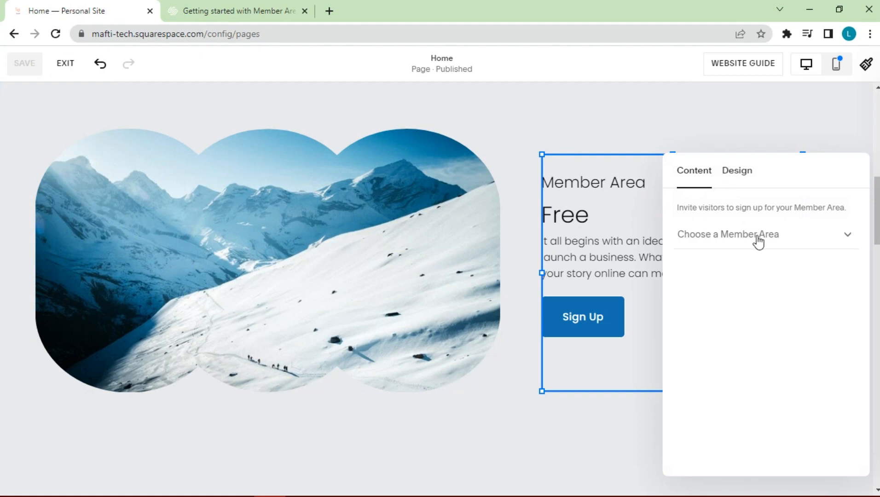
click(757, 236)
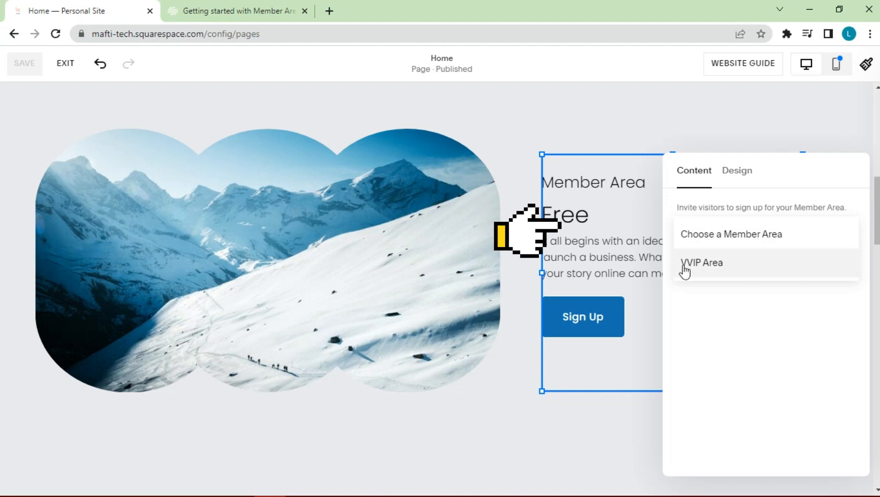
click(719, 264)
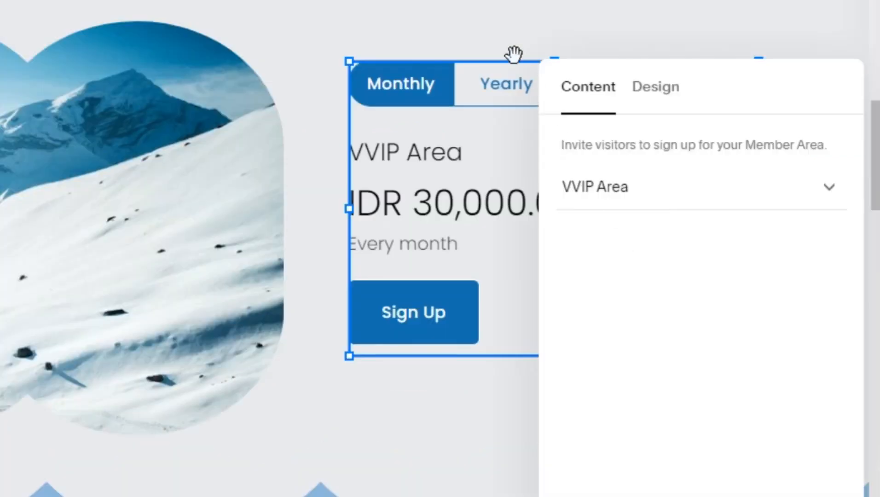
click(514, 54)
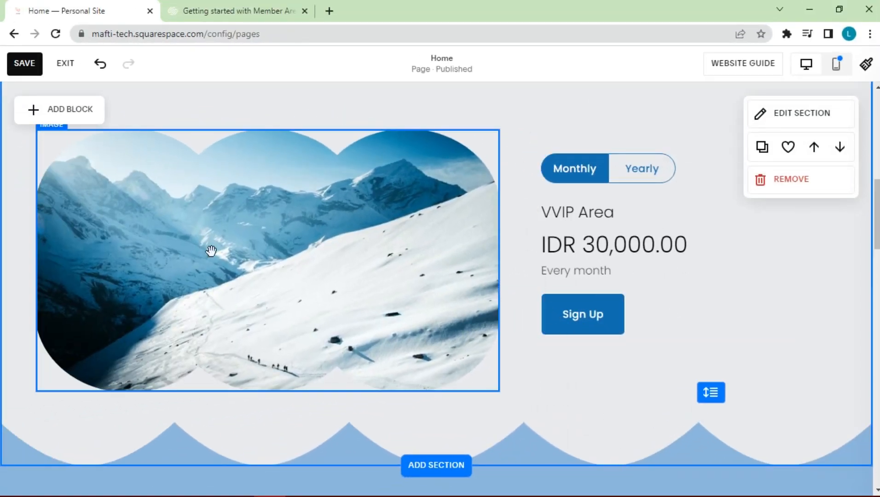
click(27, 65)
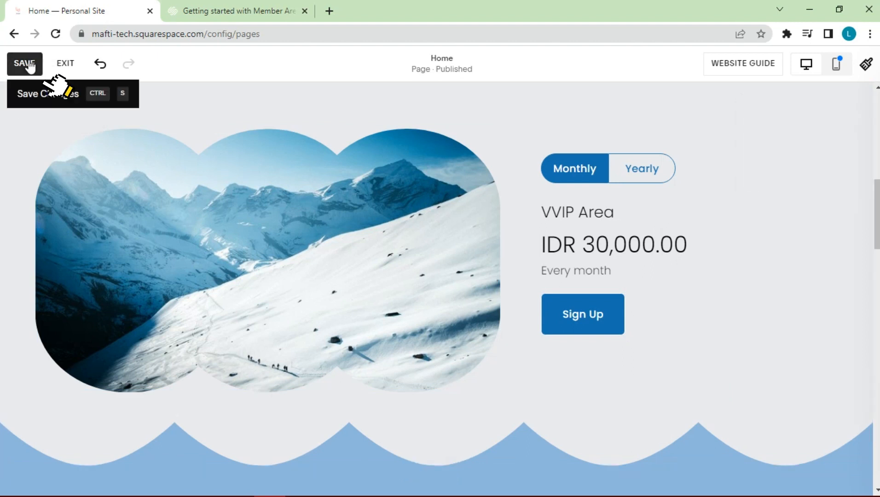
click(65, 66)
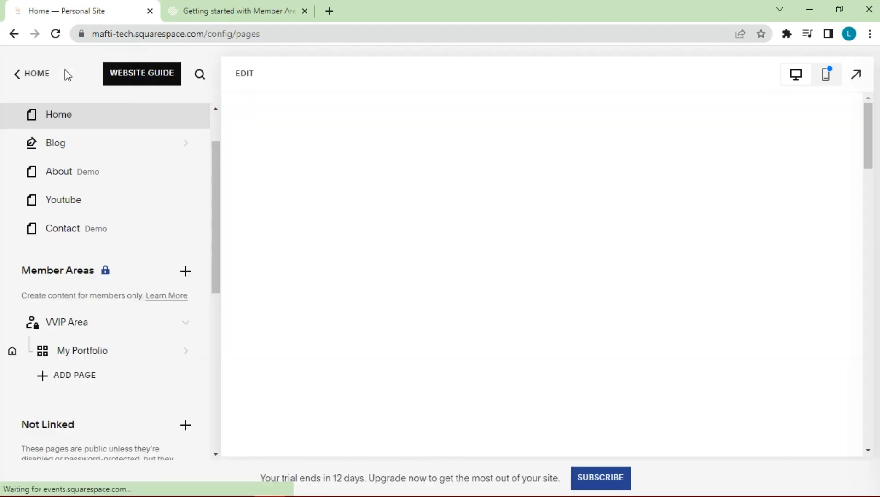
Step: Check the VVIP Area block on the Home preview by switching to yearly pricing, trying the sign-up and dismissing the notice
scroll(491, 274, down, 2)
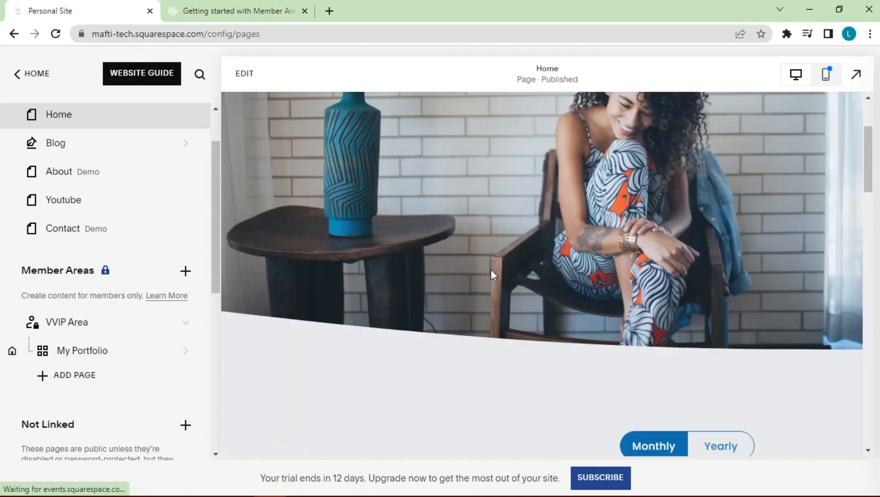
scroll(491, 275, down, 6)
scroll(697, 196, up, 1)
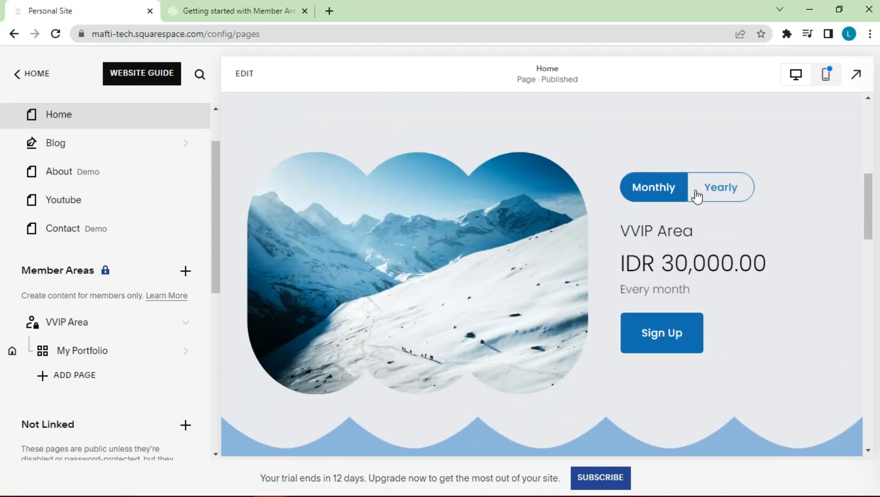
click(727, 194)
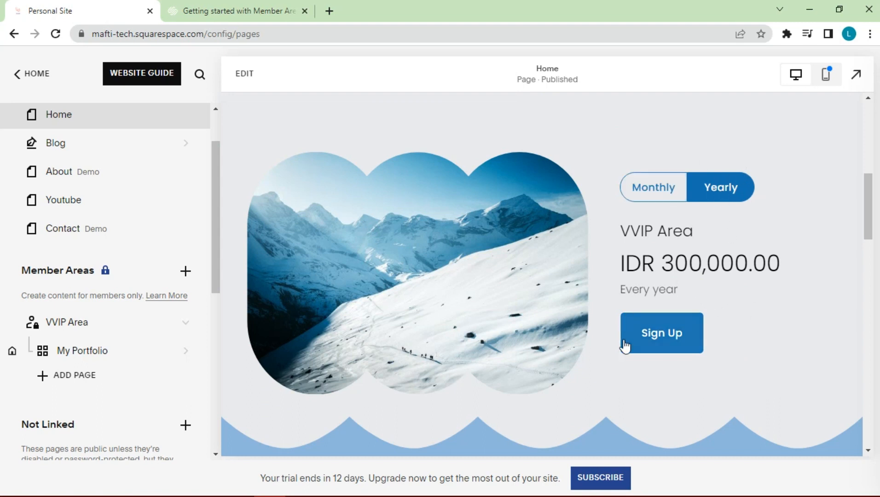
click(666, 335)
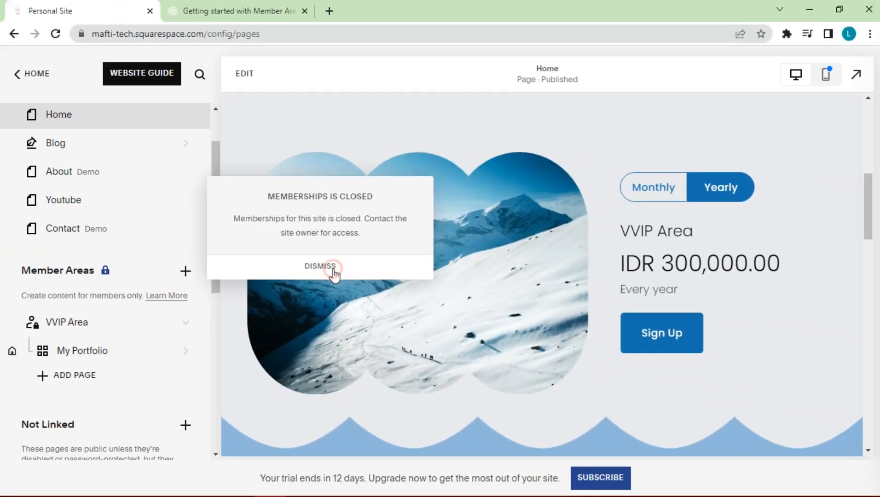
click(444, 304)
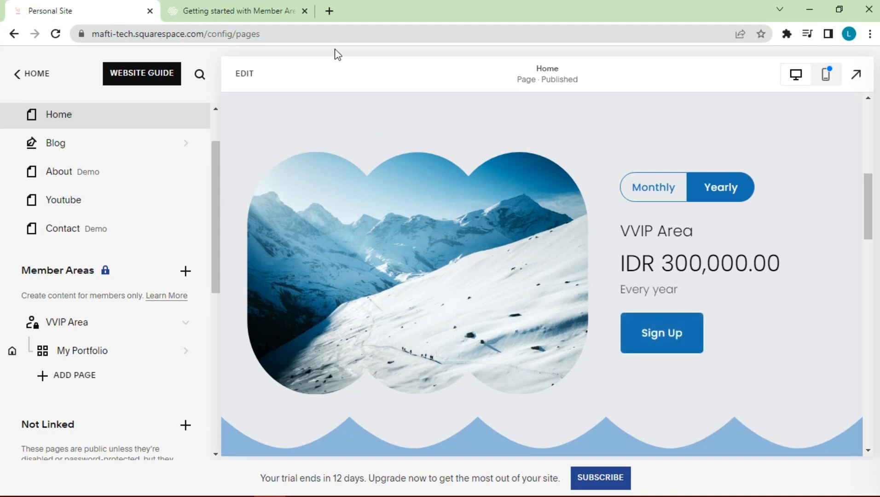
Step: Switch to the Member Areas help article and skim the opening of its "Getting Started with Member Areas" video
click(276, 4)
scroll(277, 210, up, 10)
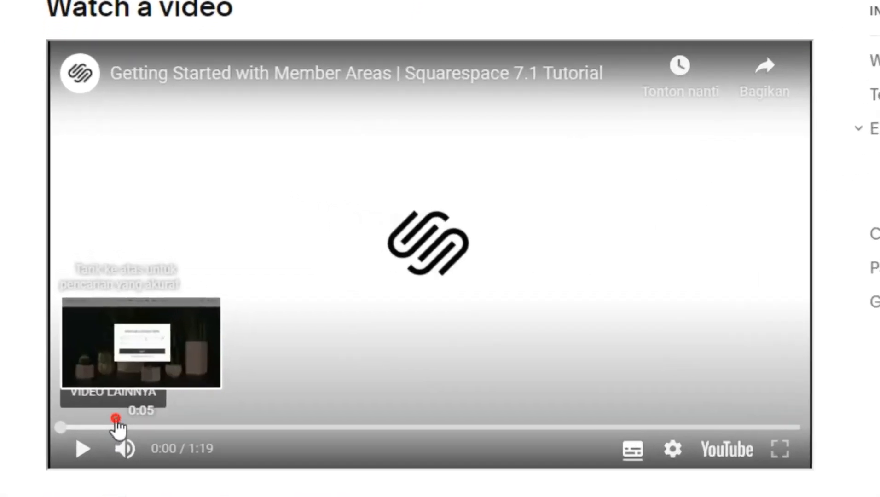
click(79, 366)
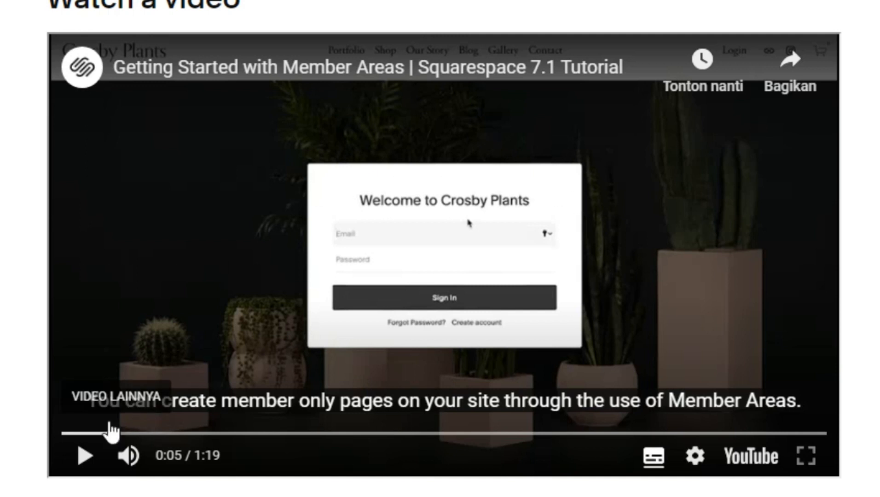
drag(78, 435, 130, 438)
click(129, 434)
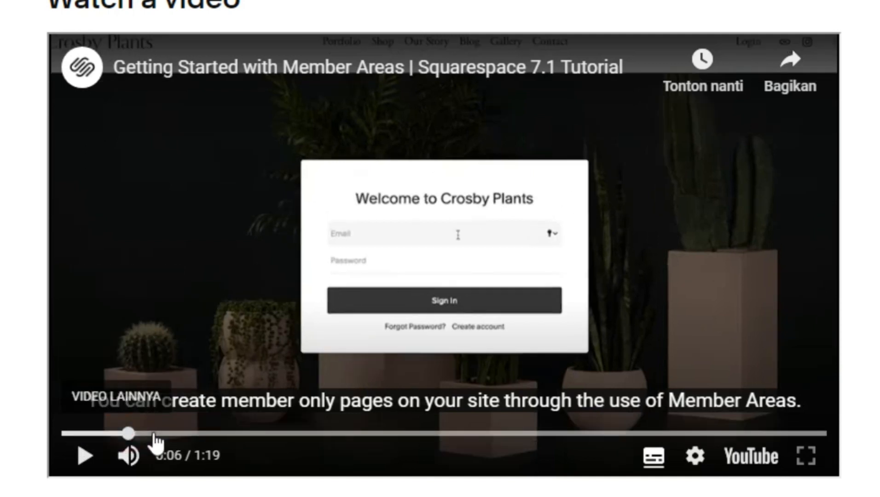
click(153, 434)
click(182, 434)
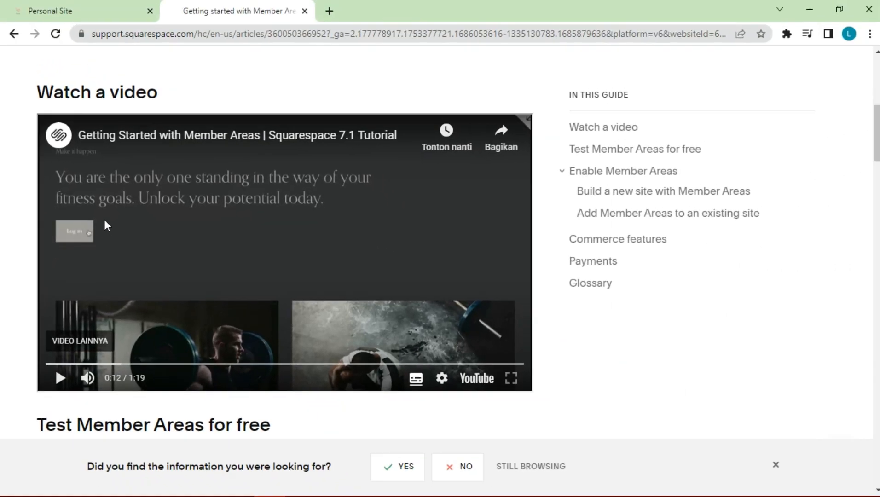
Step: Return to the site's pages, open My Portfolio under VVIP Area and examine its banner and project grid
click(77, 5)
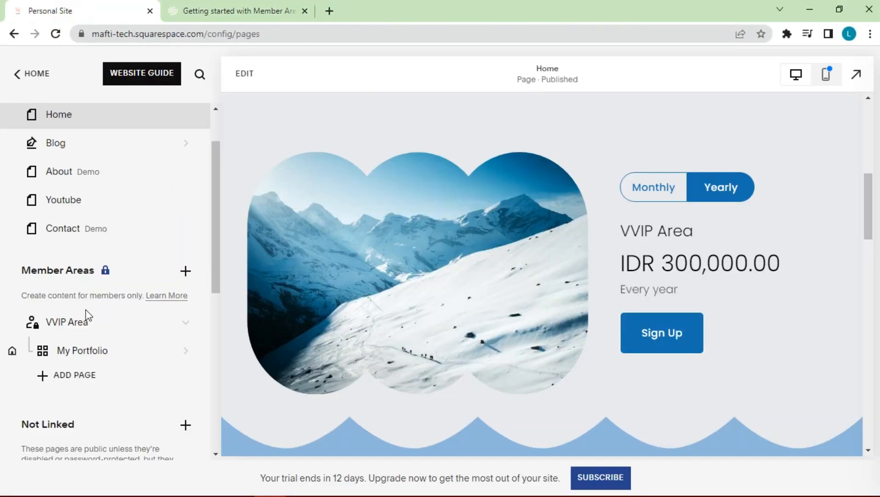
click(101, 352)
scroll(563, 295, down, 1)
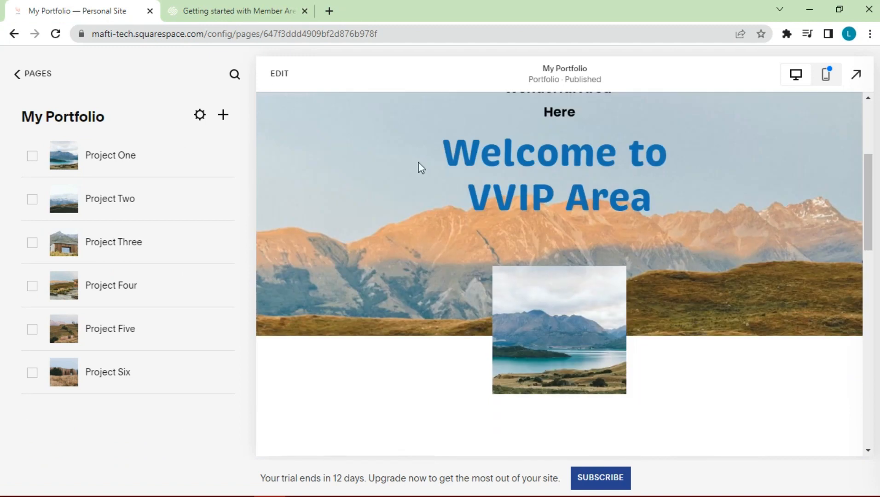
scroll(517, 276, down, 10)
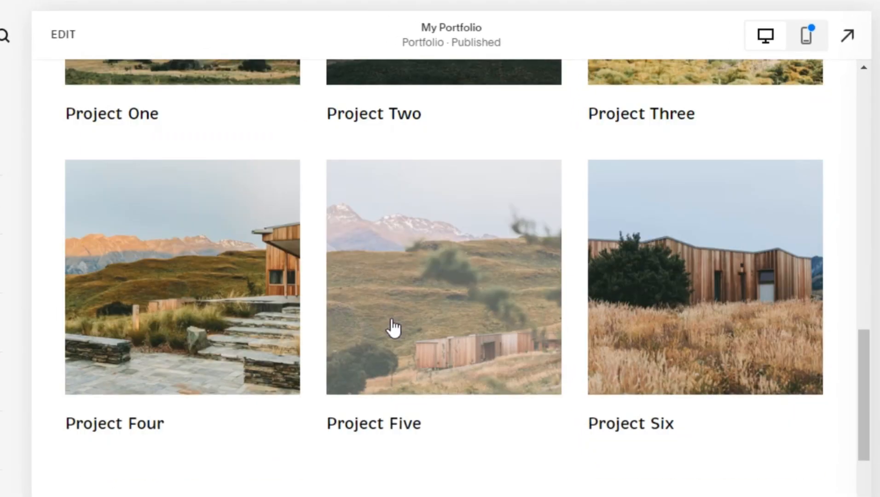
scroll(304, 120, up, 2)
scroll(265, 181, up, 8)
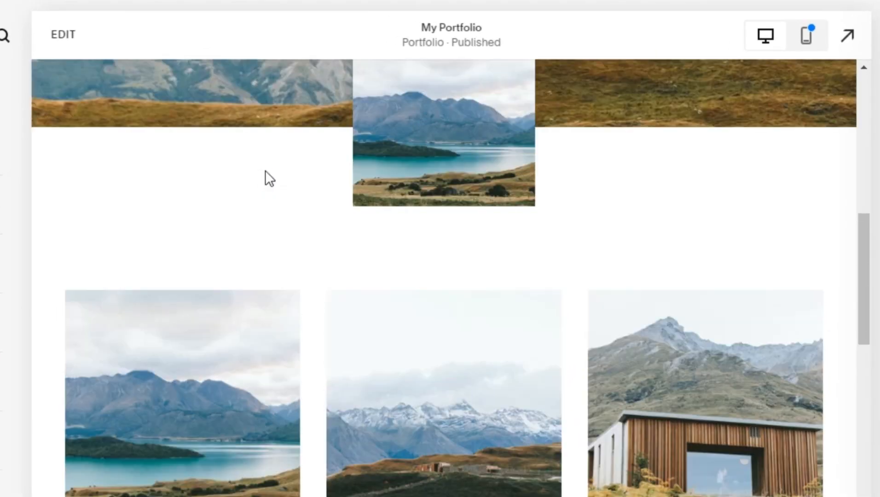
scroll(265, 171, up, 3)
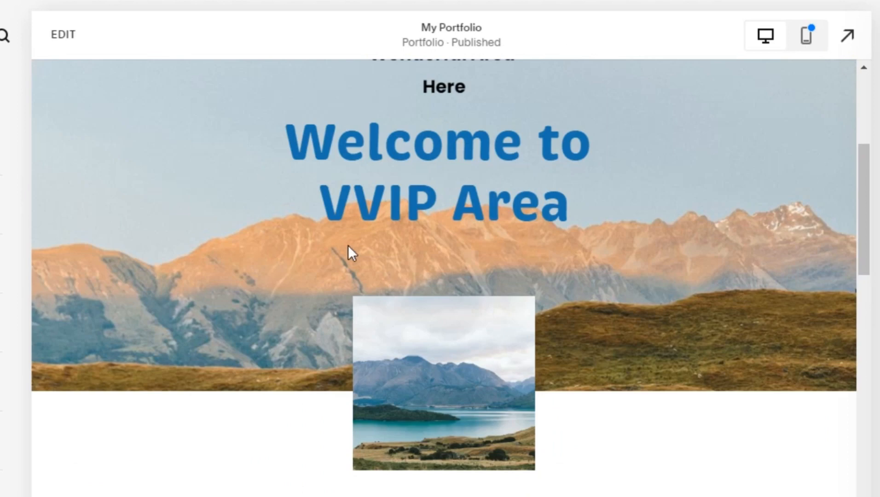
scroll(199, 294, down, 10)
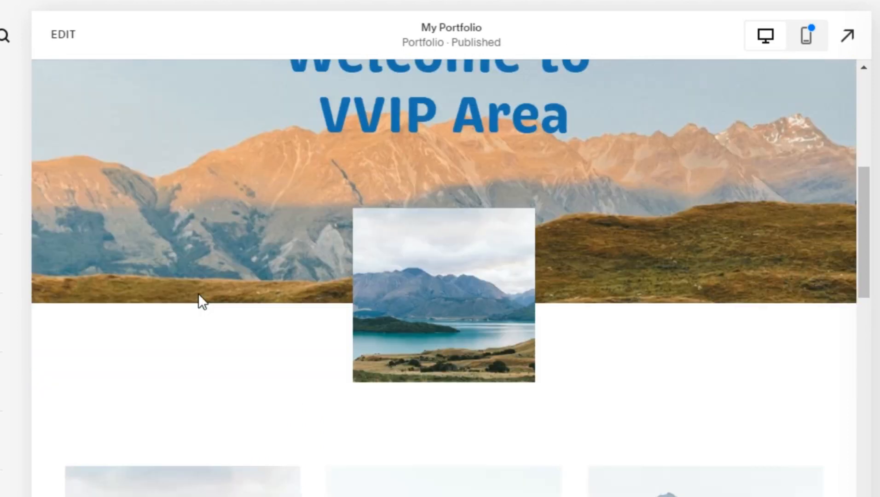